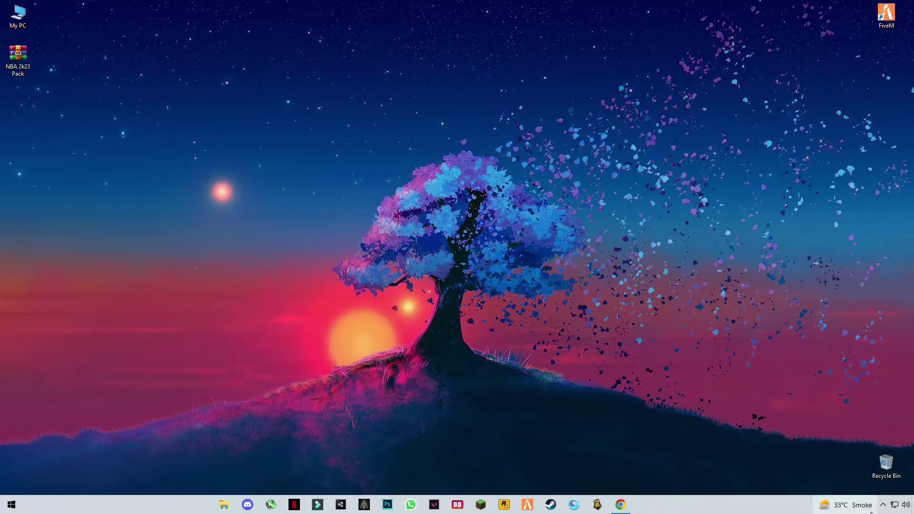
End the EpicGamesLauncher process in Task Manager, then close Task Manager
{"action": "left_click", "coordinate": [883, 504]}
{"action": "right_click", "coordinate": [762, 504]}
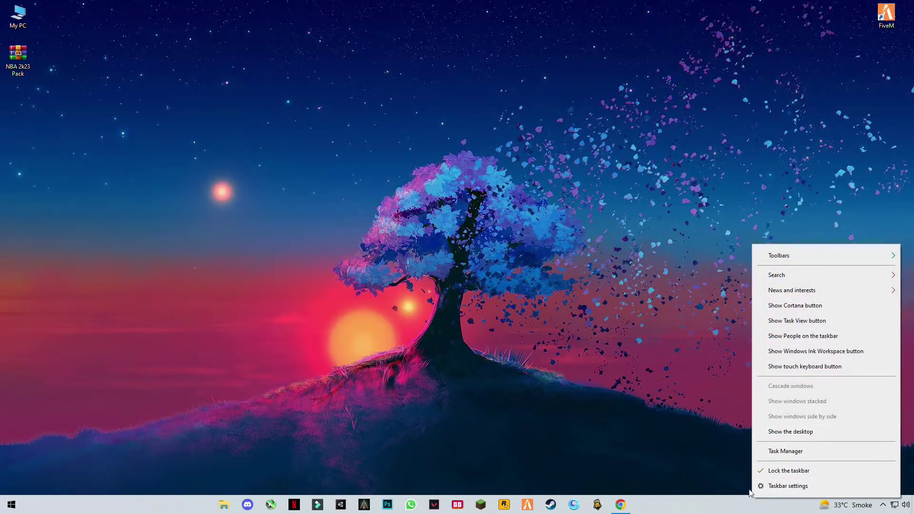
{"action": "right_click", "coordinate": [720, 509]}
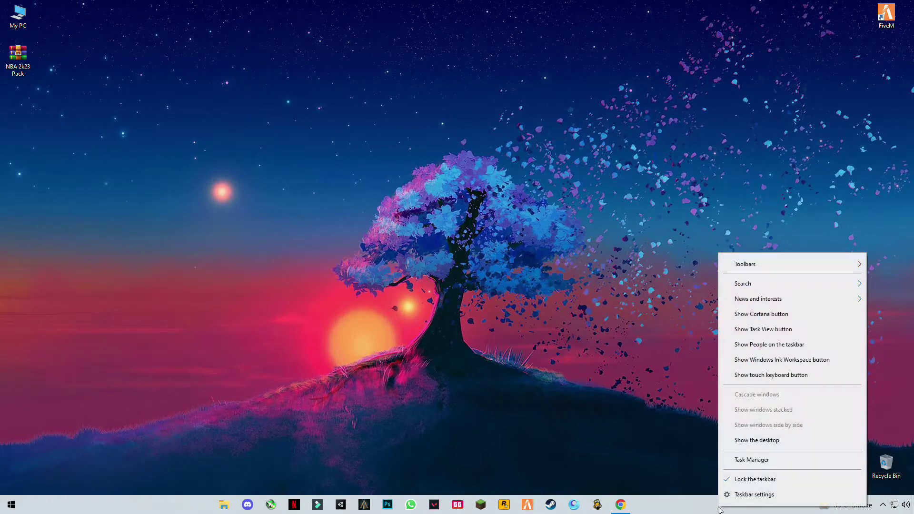
{"action": "left_click", "coordinate": [738, 468]}
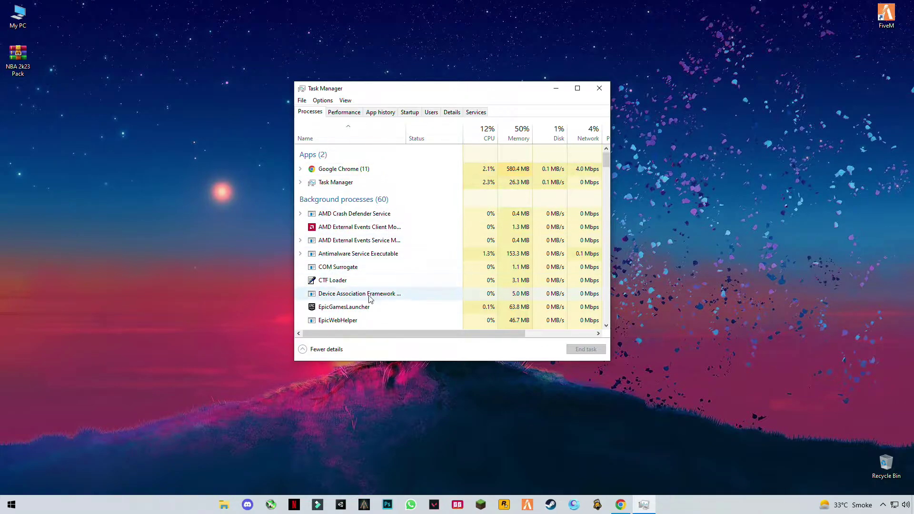
{"action": "left_click", "coordinate": [382, 309]}
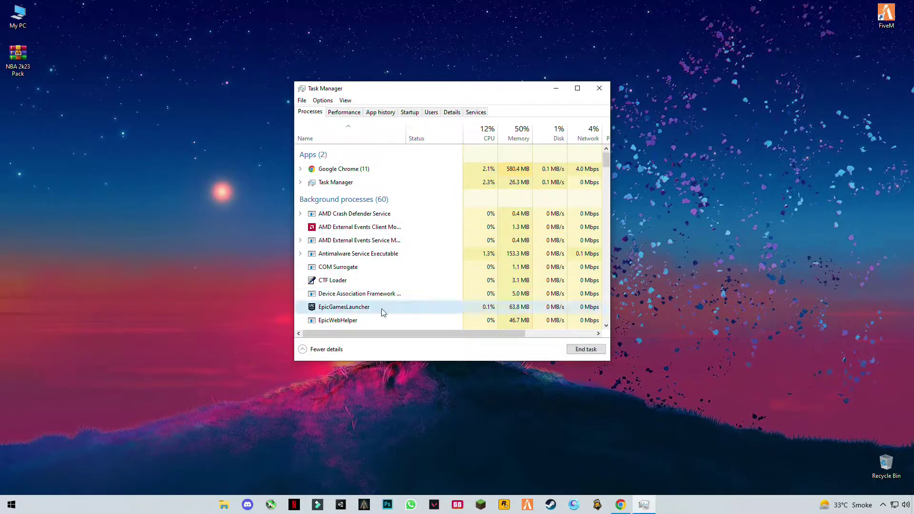
{"action": "left_click", "coordinate": [587, 351]}
{"action": "left_click", "coordinate": [599, 89]}
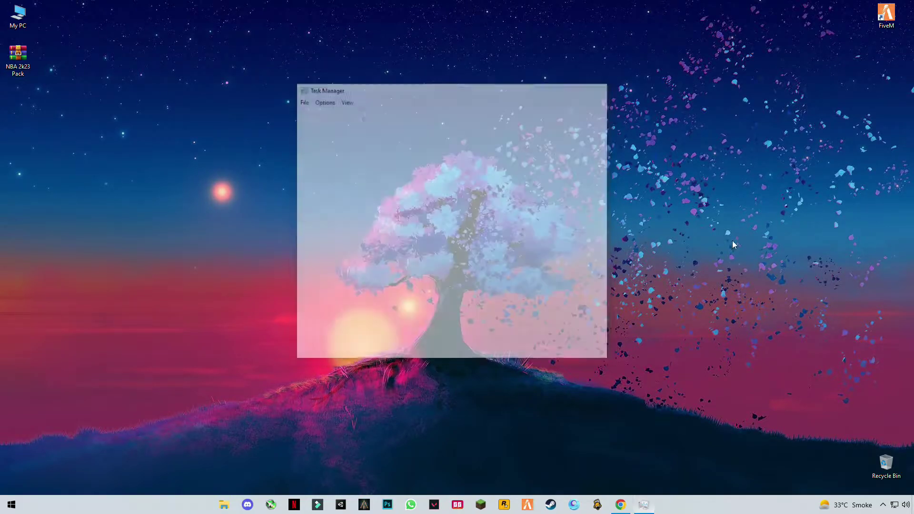
Exit one background app from the hidden system tray icons
{"action": "left_click", "coordinate": [883, 504]}
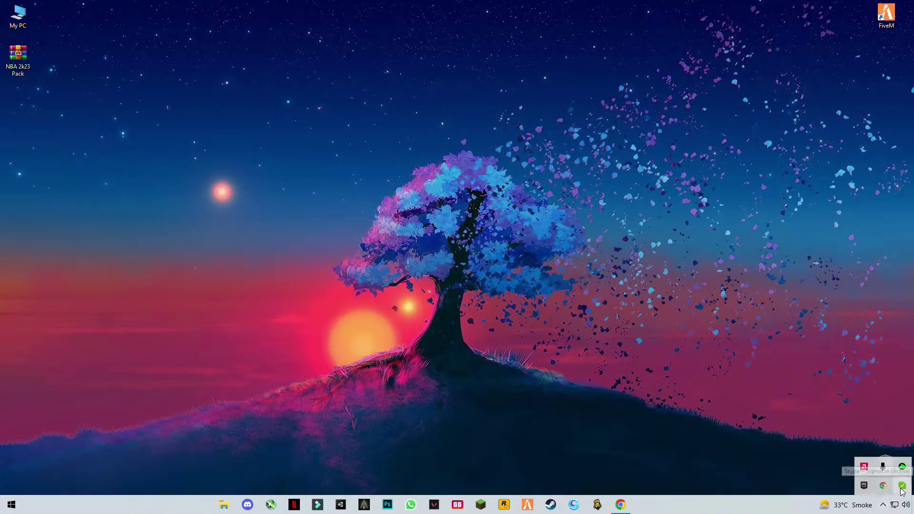
{"action": "right_click", "coordinate": [903, 485]}
{"action": "left_click", "coordinate": [879, 472]}
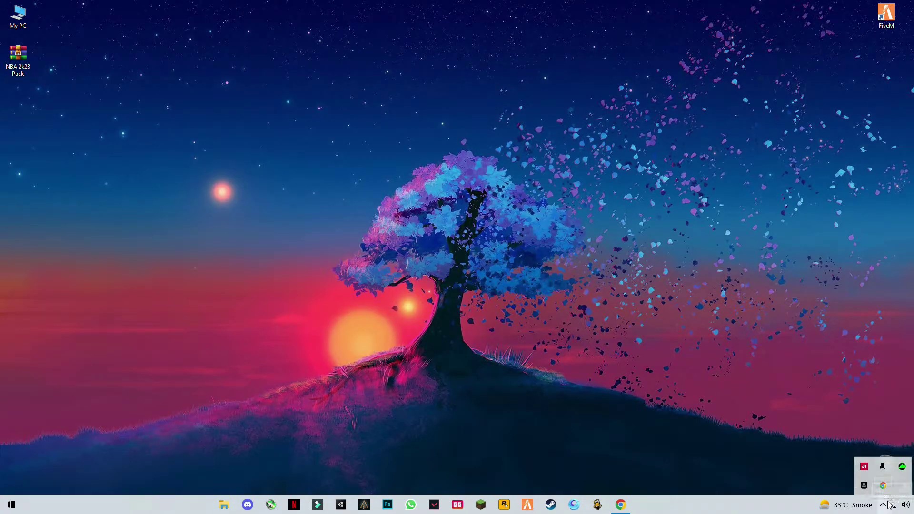
{"action": "left_click", "coordinate": [885, 506]}
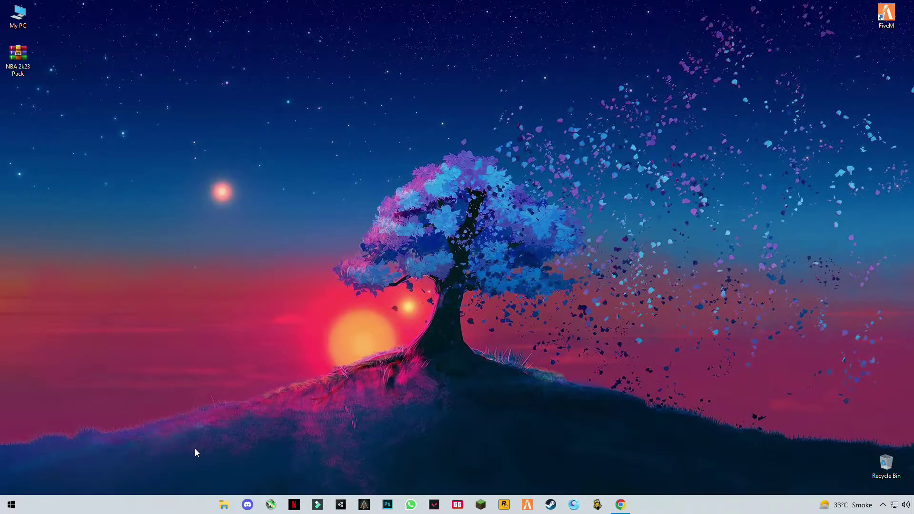
Open Prefetch via Run, delete all its files except the in-use one, and close it
{"action": "key", "text": "super+r"}
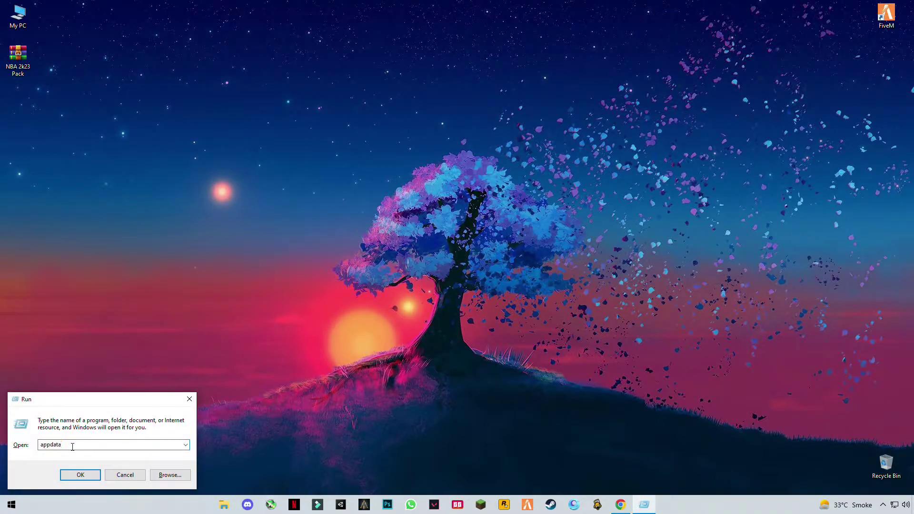
{"action": "key", "text": "BackSpace"}
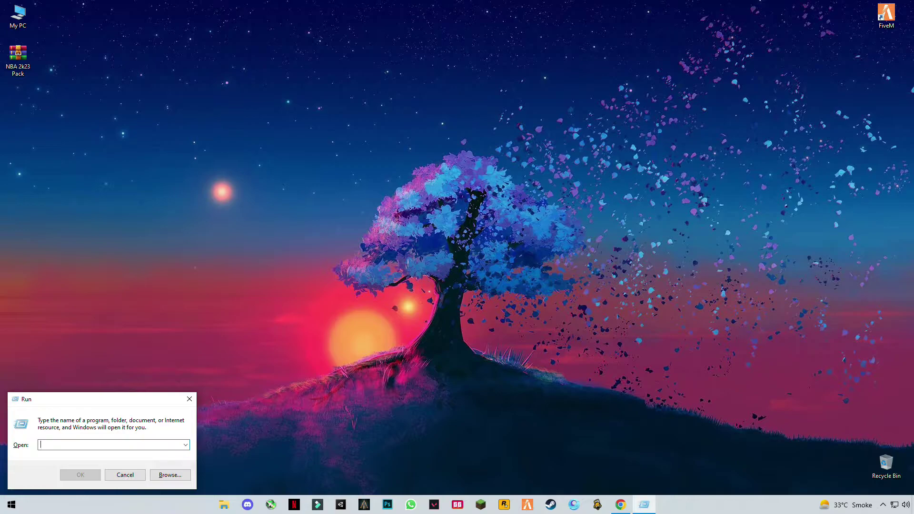
{"action": "type", "text": "prefe"}
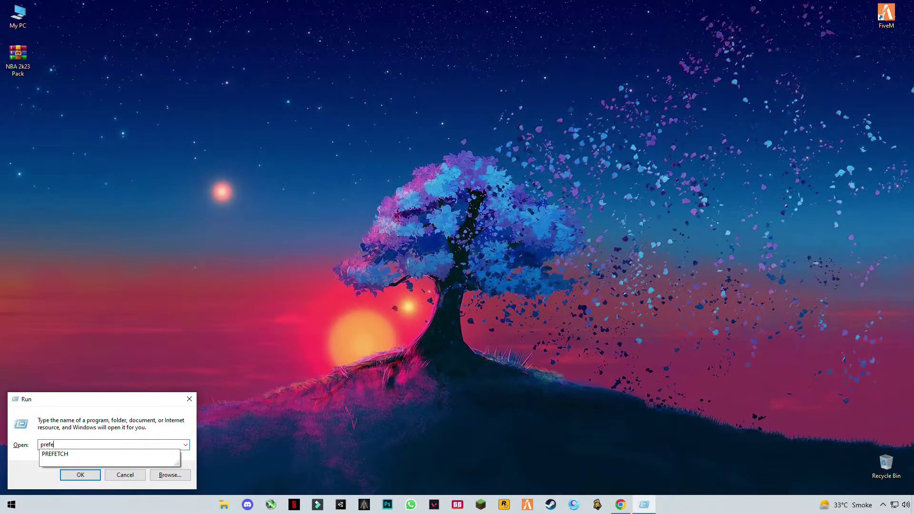
{"action": "type", "text": "tch"}
{"action": "key", "text": "Return"}
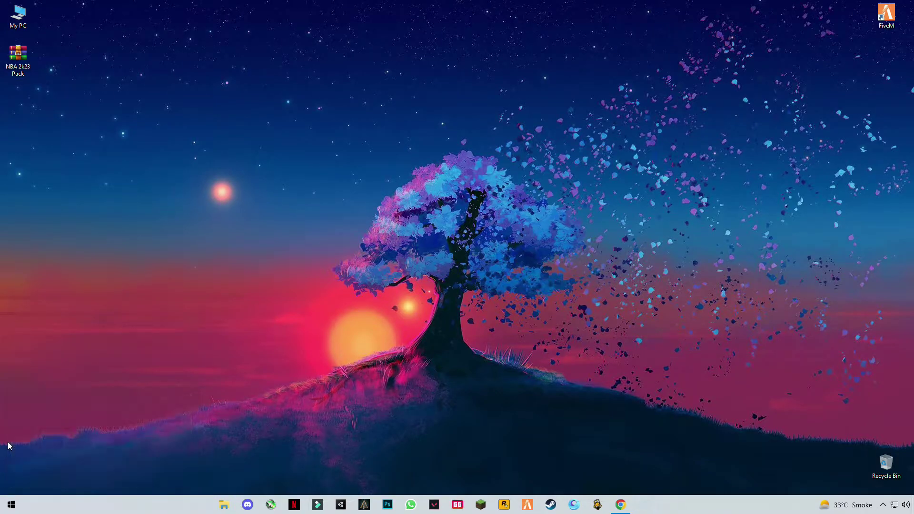
{"action": "key", "text": "ctrl+a"}
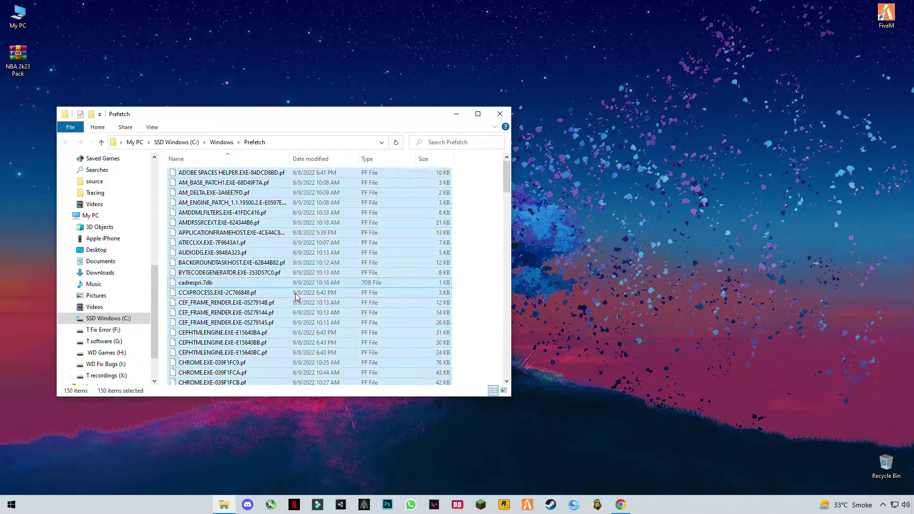
{"action": "right_click", "coordinate": [241, 225]}
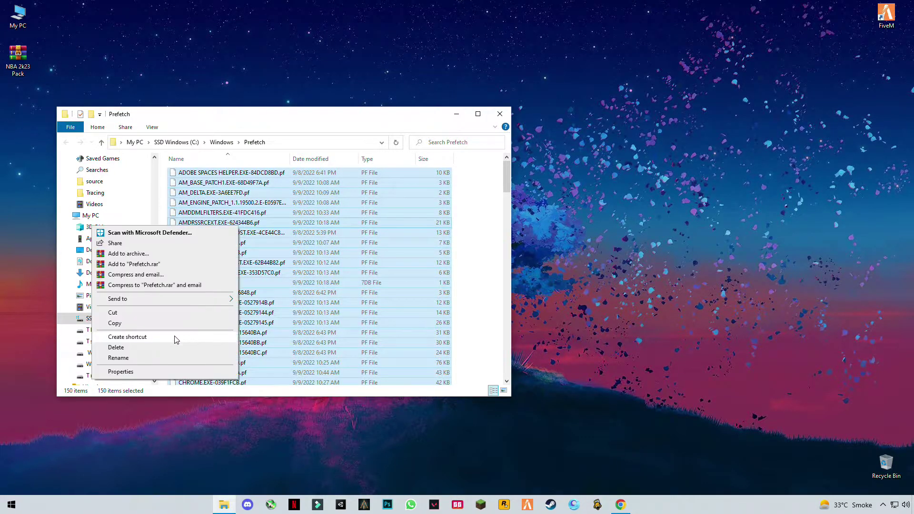
{"action": "left_click", "coordinate": [147, 349]}
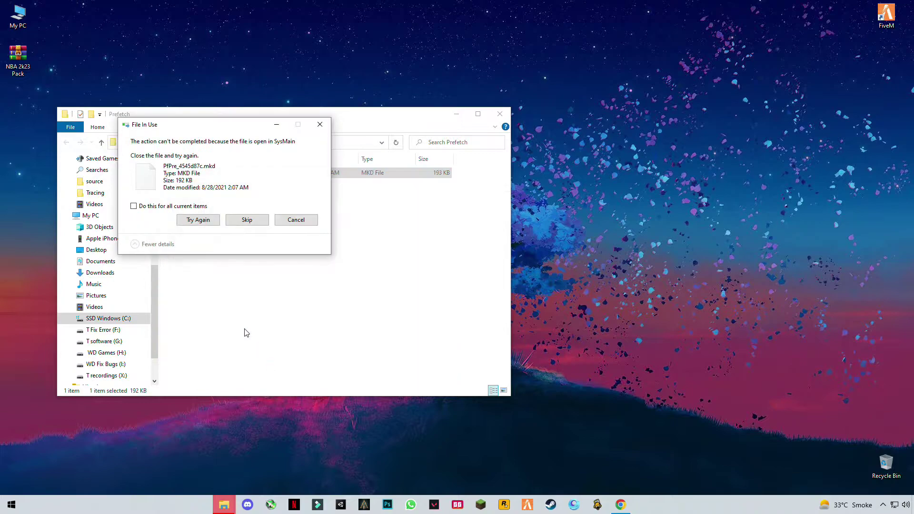
{"action": "left_click", "coordinate": [246, 220]}
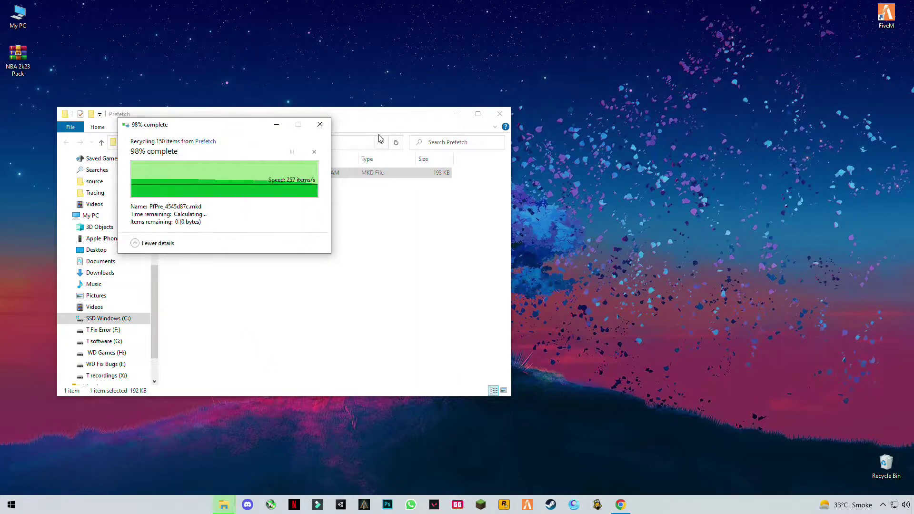
{"action": "left_click", "coordinate": [499, 114]}
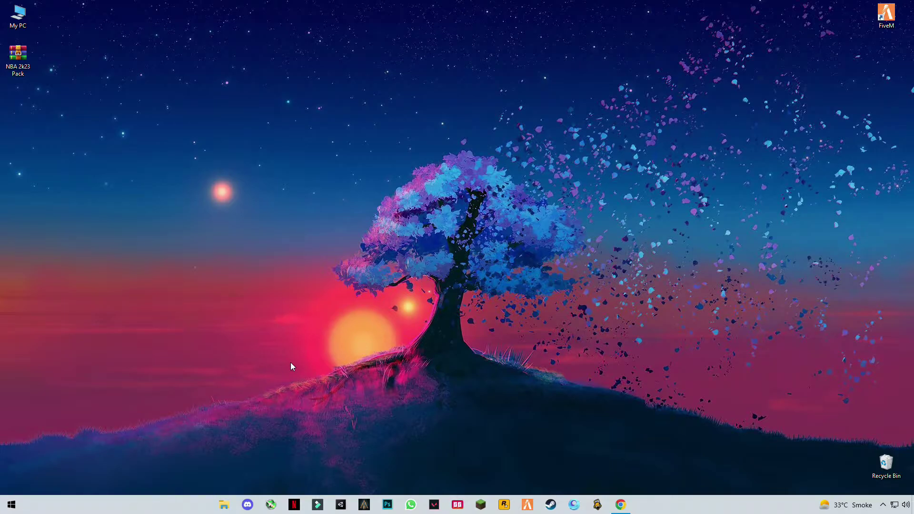
Open %temp% via Run, delete everything, skipping all in-use files, and close the window
{"action": "key", "text": "super+r"}
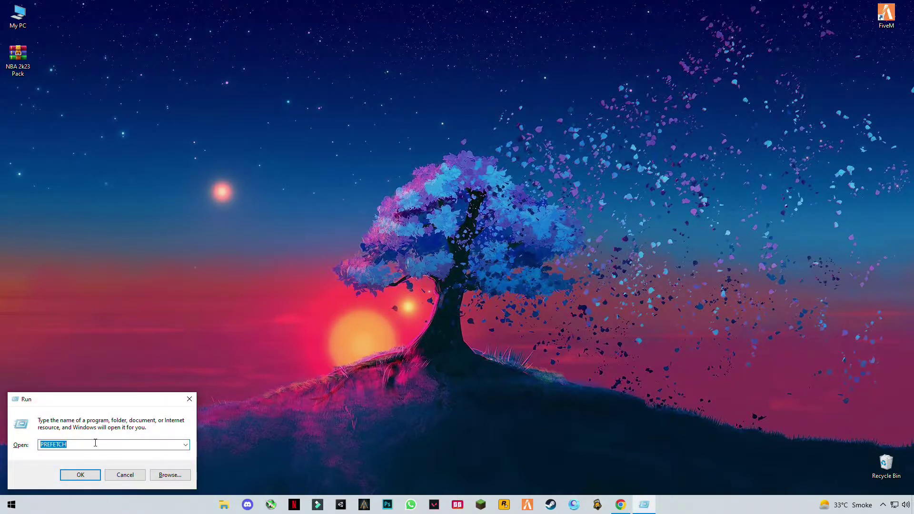
{"action": "key", "text": "BackSpace"}
{"action": "type", "text": "%"}
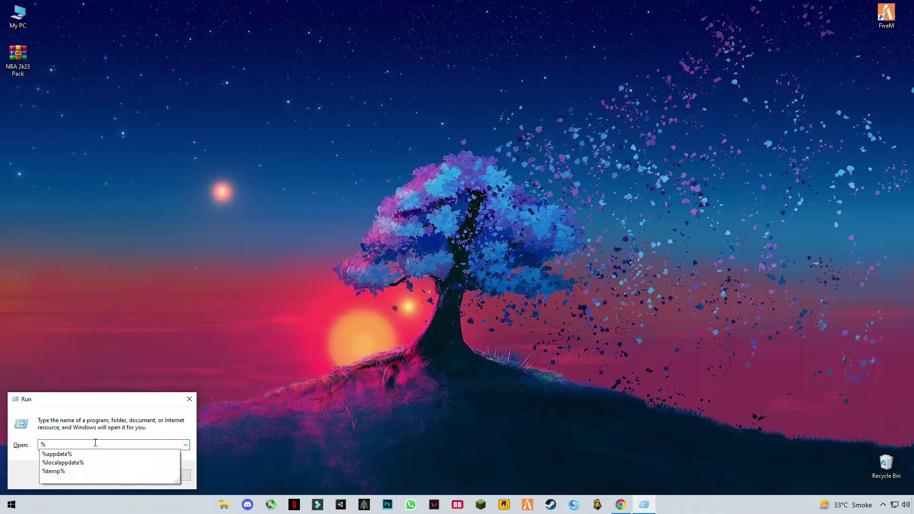
{"action": "type", "text": "tem"}
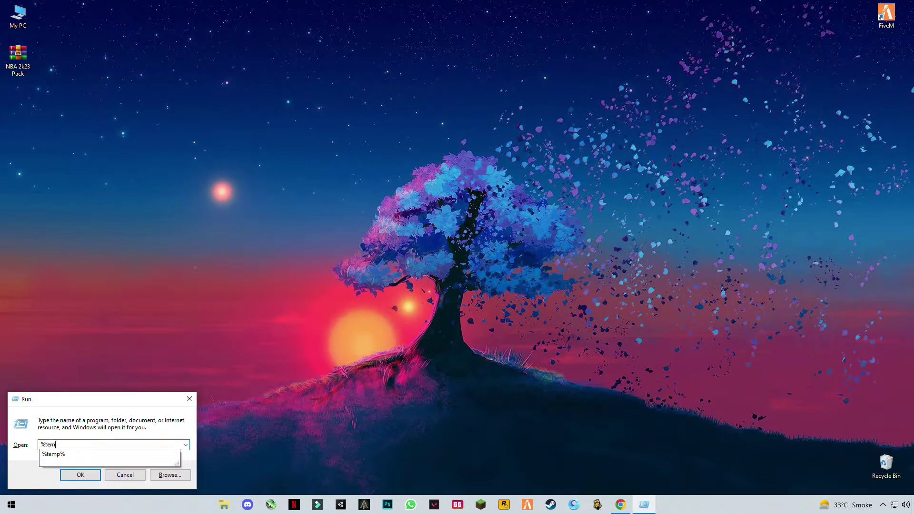
{"action": "type", "text": "p%"}
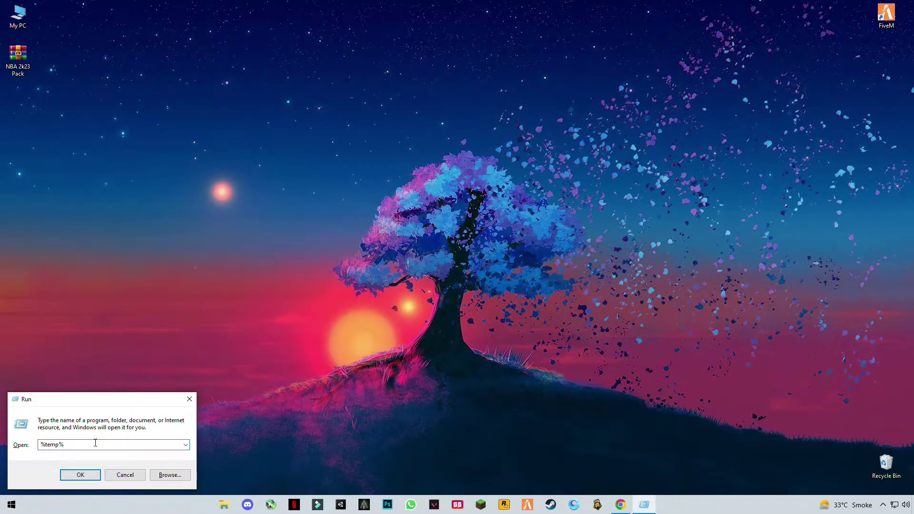
{"action": "key", "text": "Return"}
{"action": "left_click", "coordinate": [204, 325]}
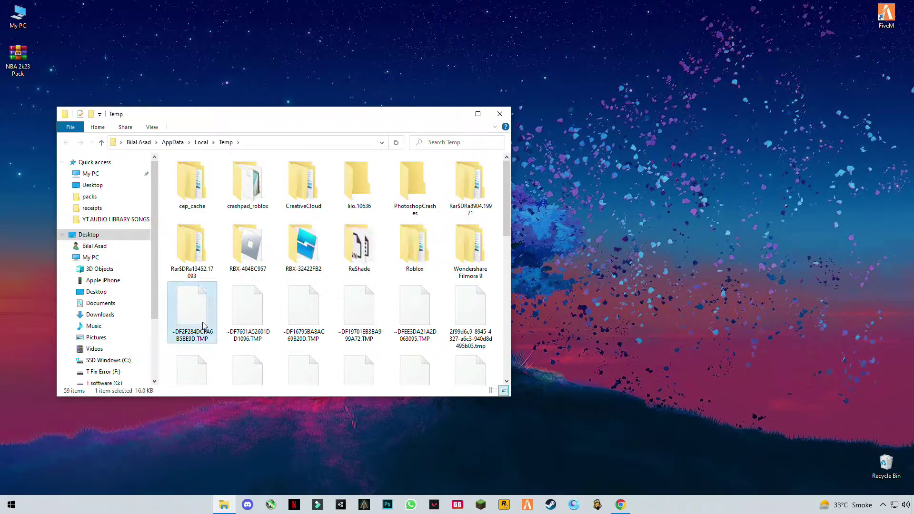
{"action": "key", "text": "ctrl+a"}
{"action": "right_click", "coordinate": [204, 310]}
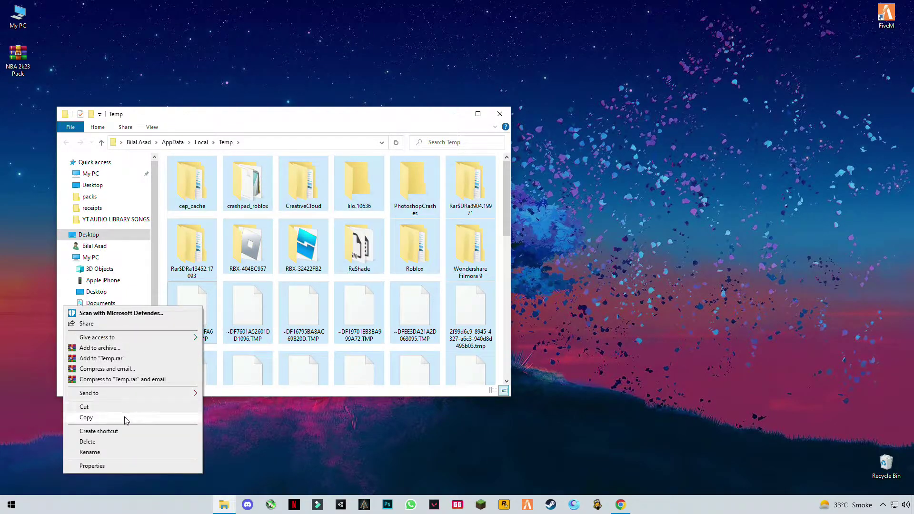
{"action": "left_click", "coordinate": [97, 440]}
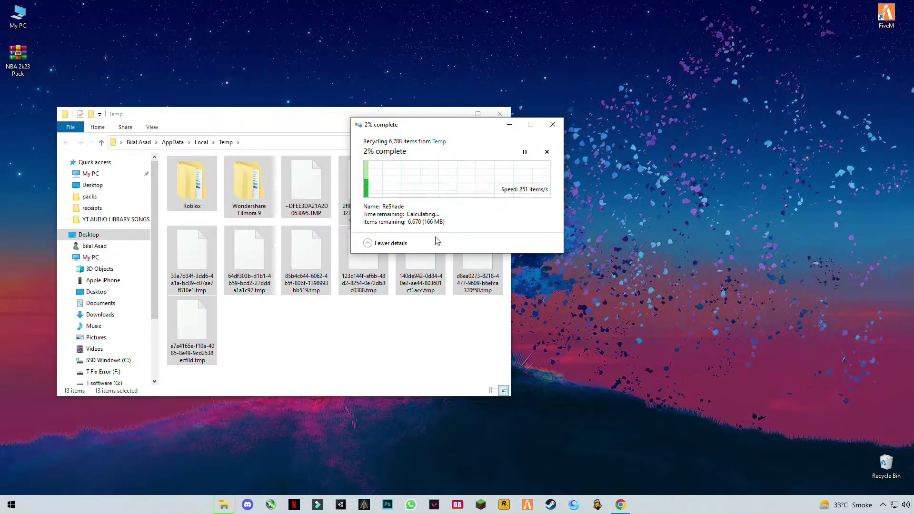
{"action": "left_click", "coordinate": [403, 206]}
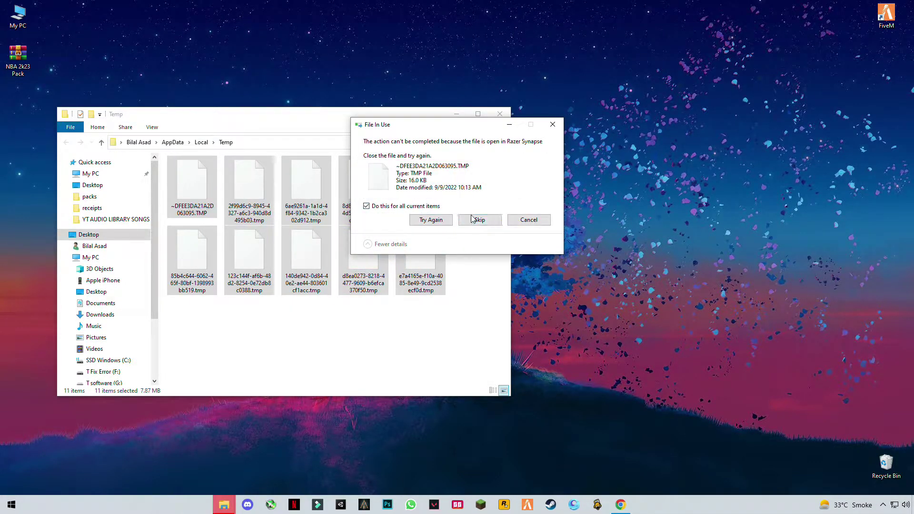
{"action": "left_click", "coordinate": [480, 220]}
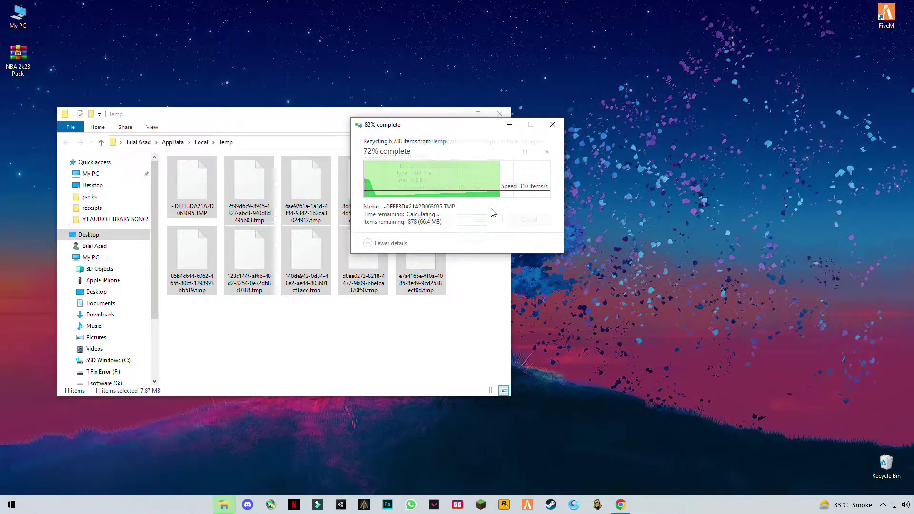
{"action": "left_click", "coordinate": [500, 115]}
Delete all Windows Temp files with administrator permission, skipping in-use ones, then close the folder
{"action": "key", "text": "super+r"}
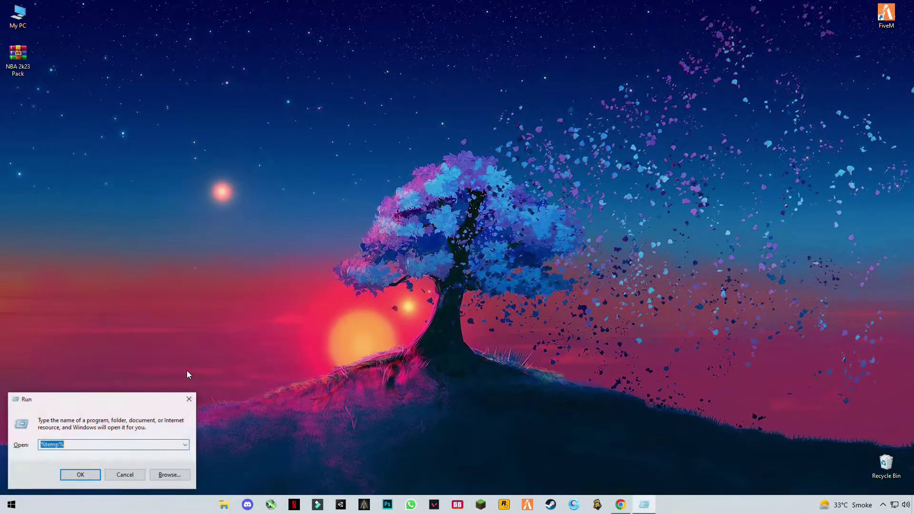
{"action": "left_click", "coordinate": [77, 445]}
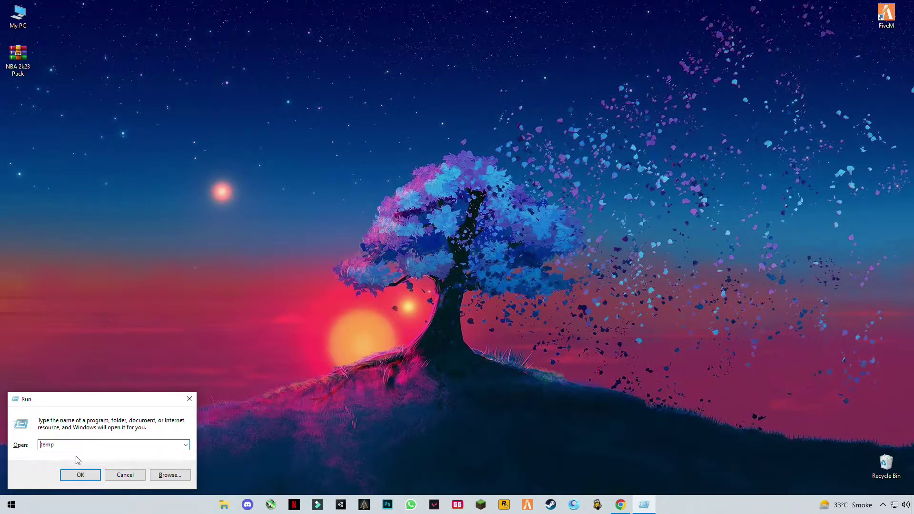
{"action": "left_click", "coordinate": [90, 474]}
{"action": "key", "text": "ctrl+a"}
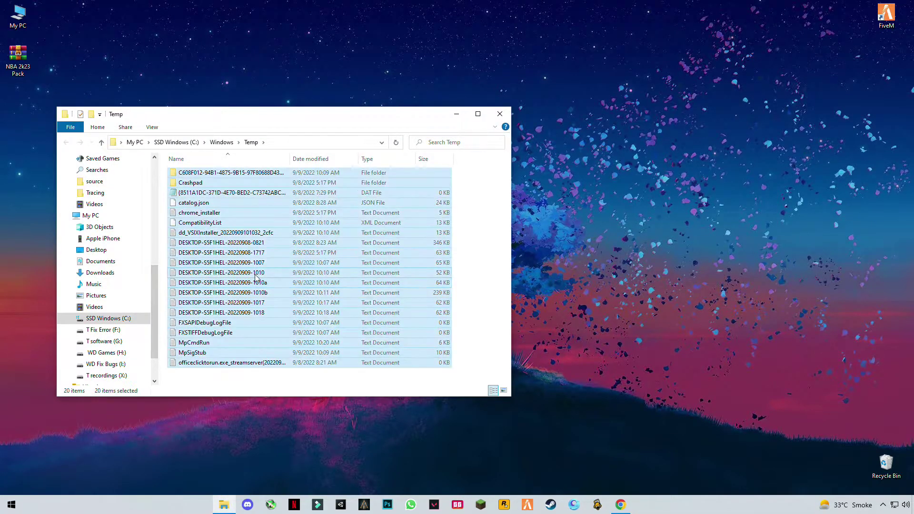
{"action": "right_click", "coordinate": [255, 275]}
{"action": "left_click", "coordinate": [158, 397]}
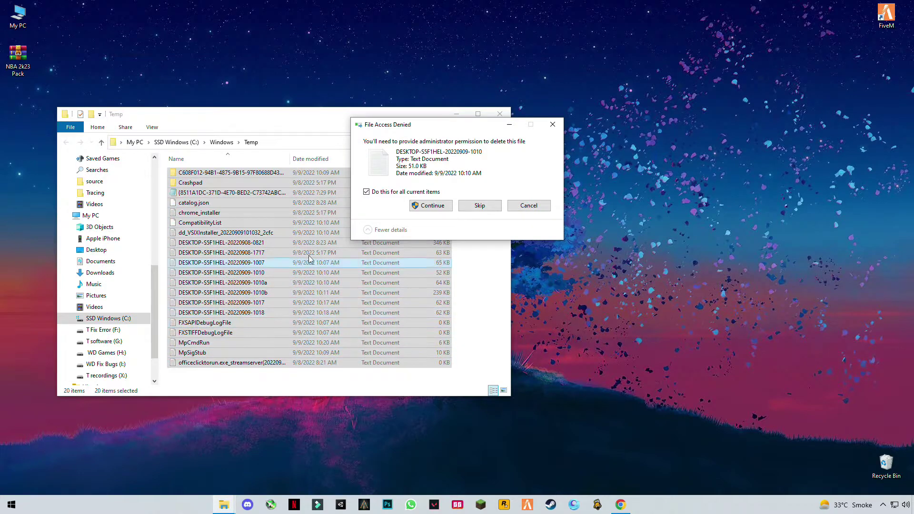
{"action": "left_click", "coordinate": [386, 198]}
{"action": "left_click", "coordinate": [447, 208]}
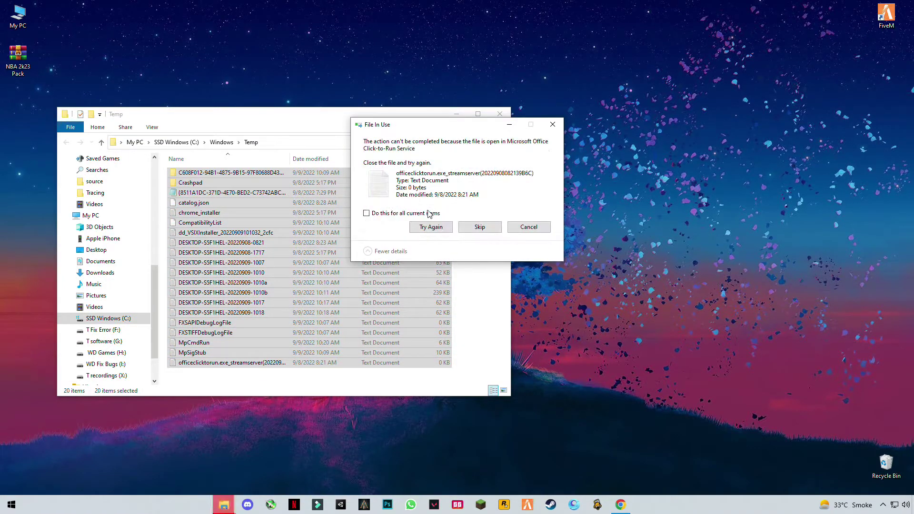
{"action": "left_click", "coordinate": [430, 214]}
{"action": "left_click", "coordinate": [480, 227]}
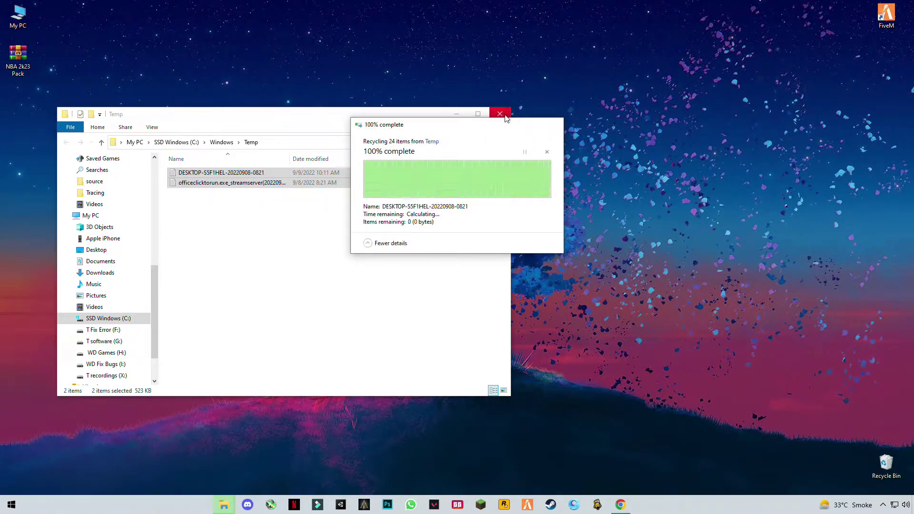
{"action": "left_click", "coordinate": [500, 113]}
Empty the Recycle Bin, permanently deleting its 6,948 items
{"action": "right_click", "coordinate": [891, 467]}
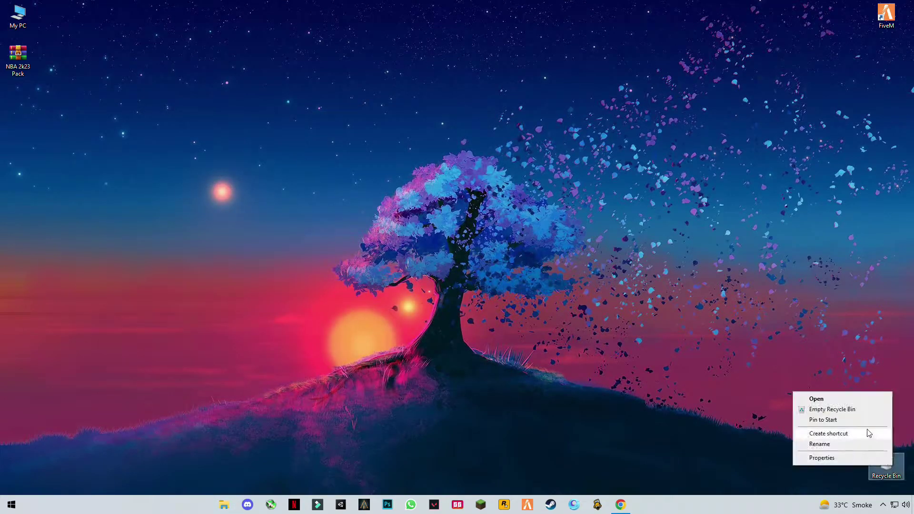
{"action": "left_click", "coordinate": [852, 411]}
{"action": "left_click", "coordinate": [511, 260]}
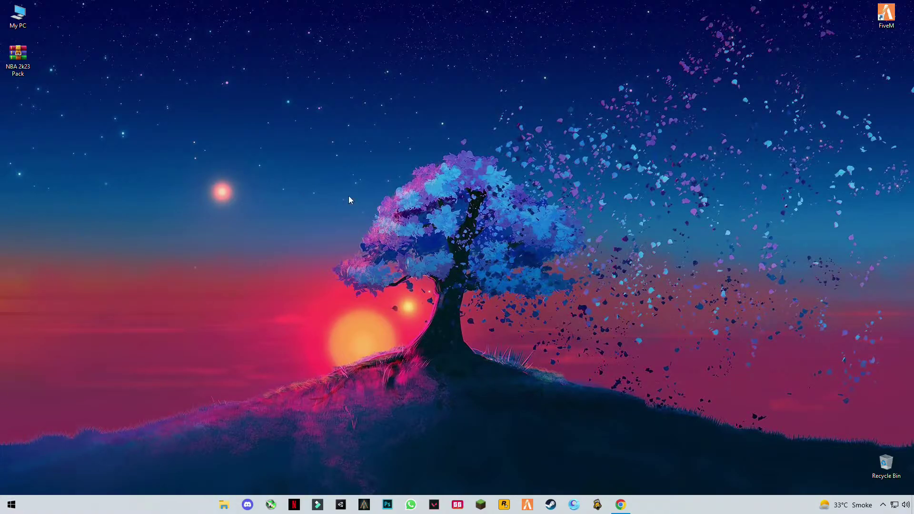
{"action": "right_click", "coordinate": [313, 152]}
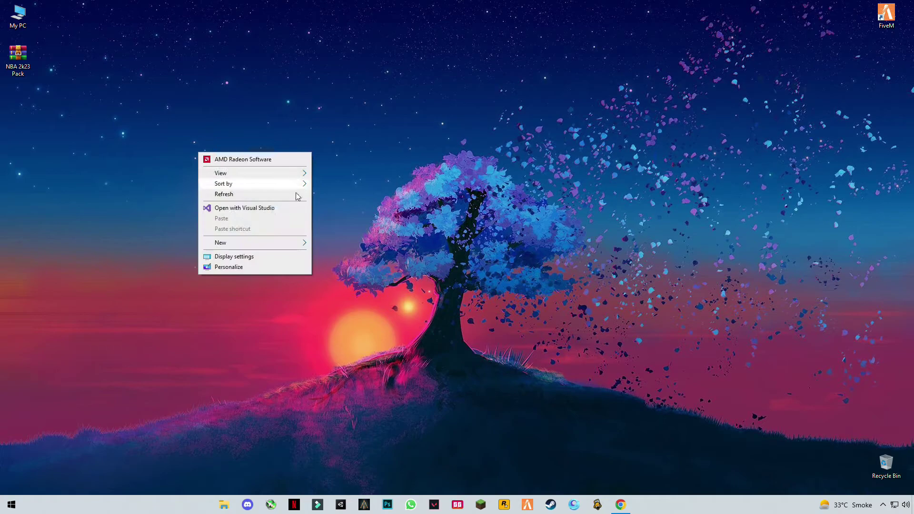
Refresh the desktop and use Extract Here on the NBA 2k23 Pack archive
{"action": "left_click", "coordinate": [224, 194]}
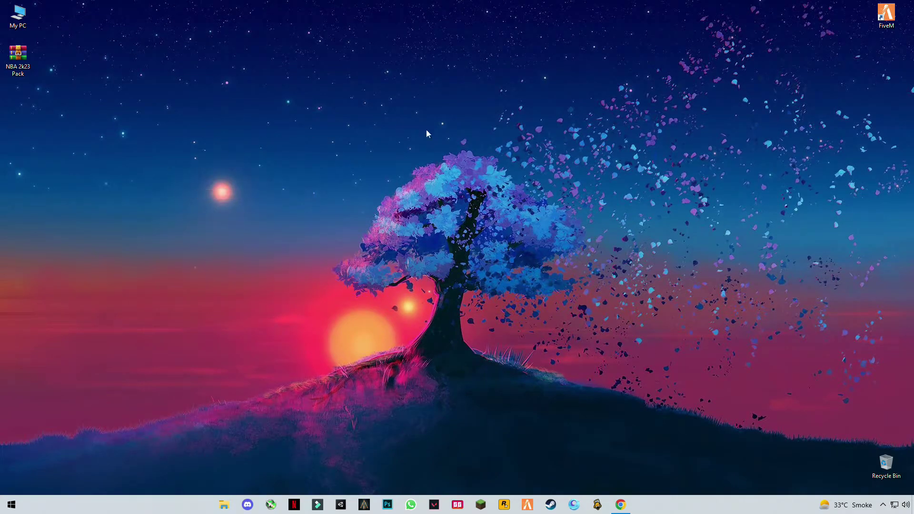
{"action": "left_click", "coordinate": [26, 55]}
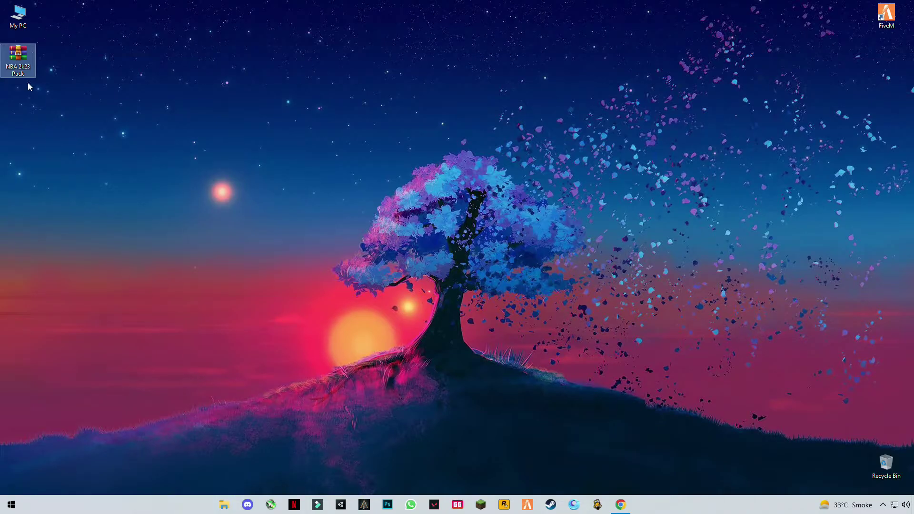
{"action": "right_click", "coordinate": [18, 58]}
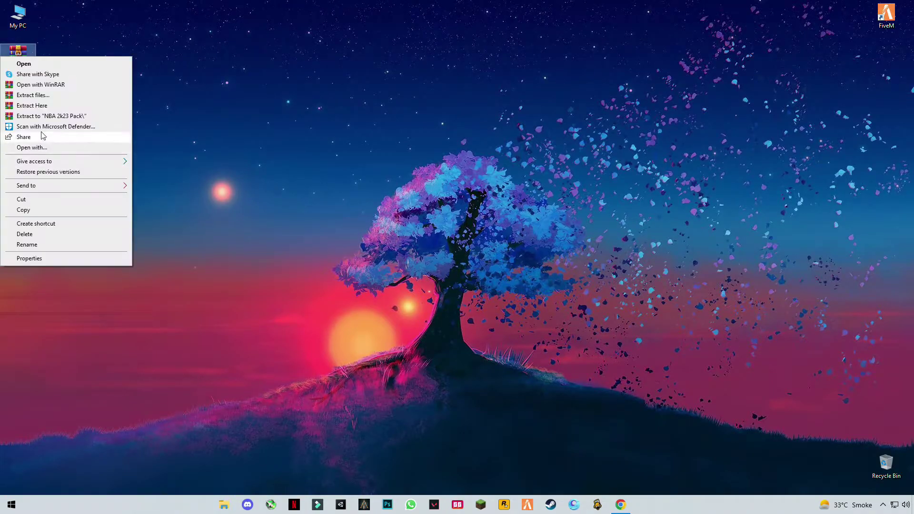
{"action": "left_click", "coordinate": [38, 105]}
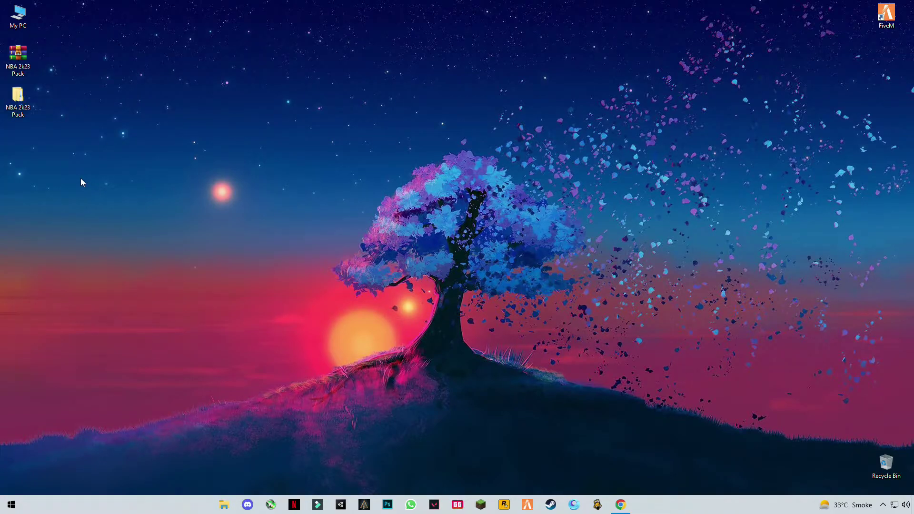
Open the cmd commands text file from NBA 2k23 Pack > Commands
{"action": "double_click", "coordinate": [24, 102]}
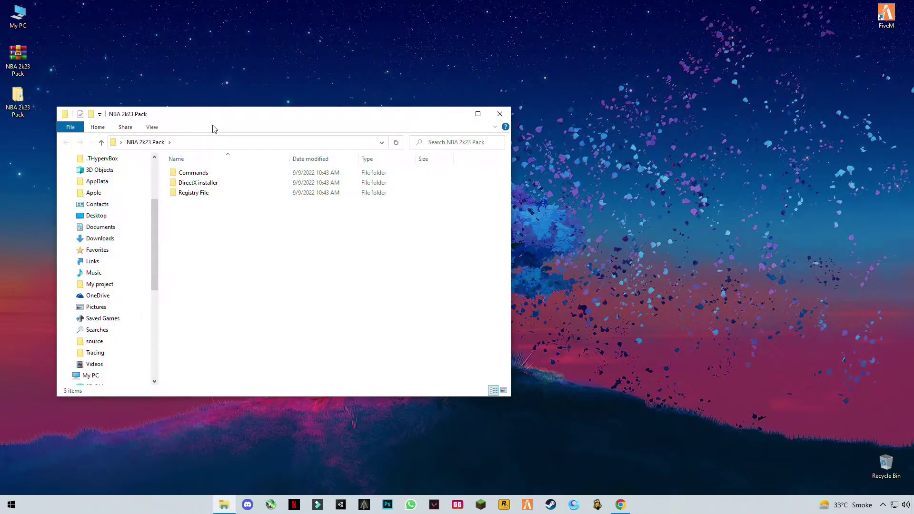
{"action": "left_click_drag", "start_coordinate": [213, 114], "coordinate": [301, 117]}
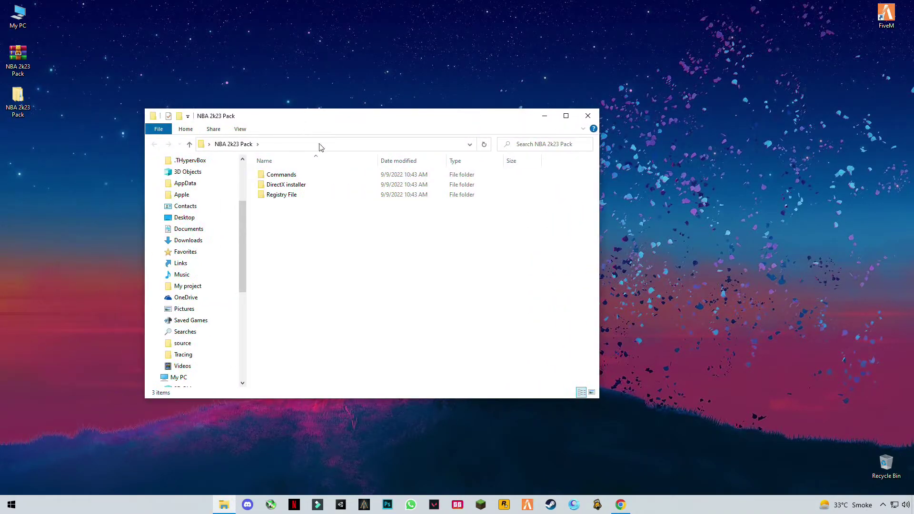
{"action": "left_click", "coordinate": [281, 178]}
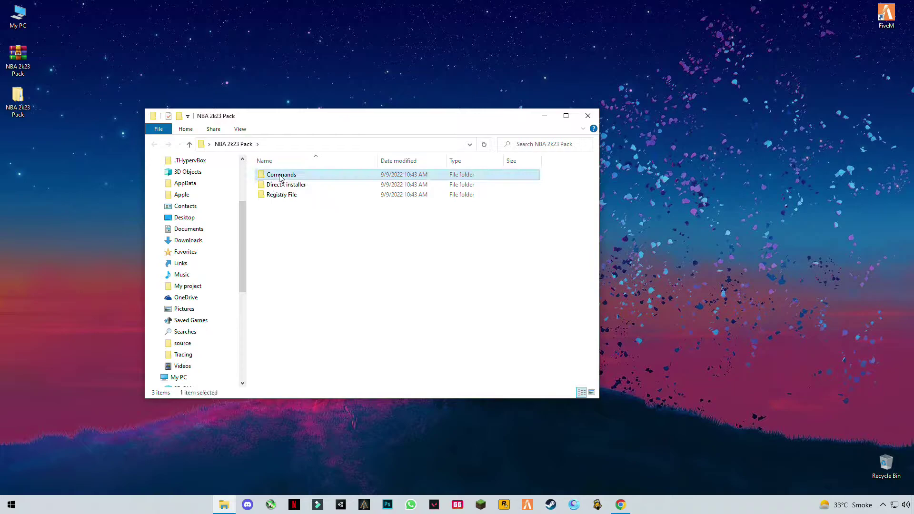
{"action": "left_click", "coordinate": [312, 180]}
{"action": "double_click", "coordinate": [318, 178]}
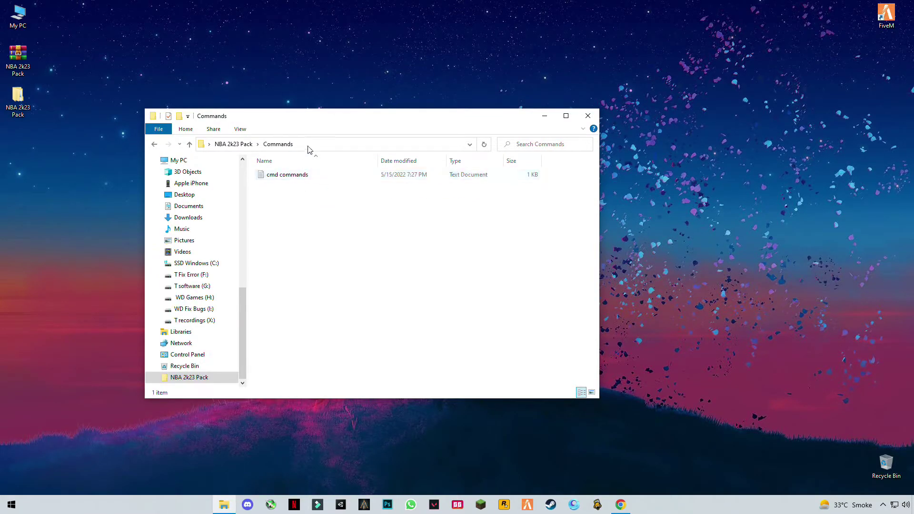
{"action": "left_click_drag", "start_coordinate": [333, 120], "coordinate": [432, 86]}
{"action": "double_click", "coordinate": [388, 142]}
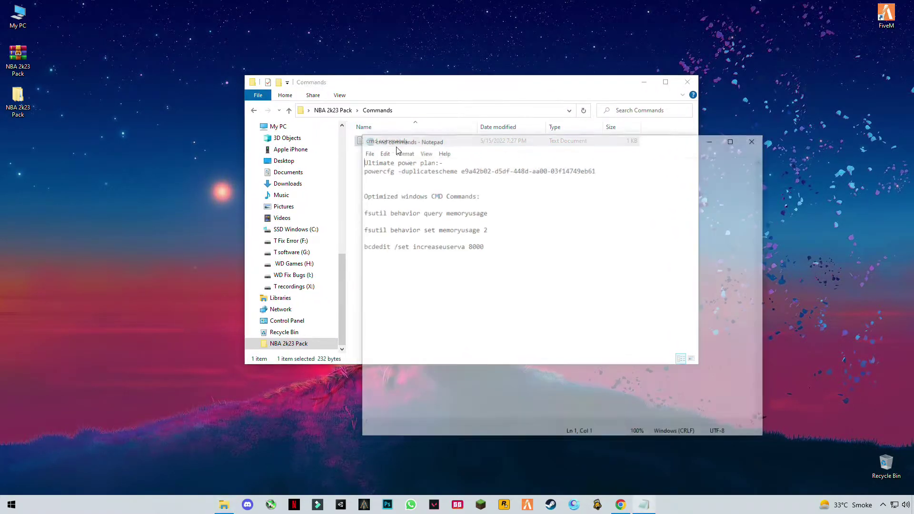
Launch Command Prompt as administrator from the Start search
{"action": "left_click", "coordinate": [11, 505]}
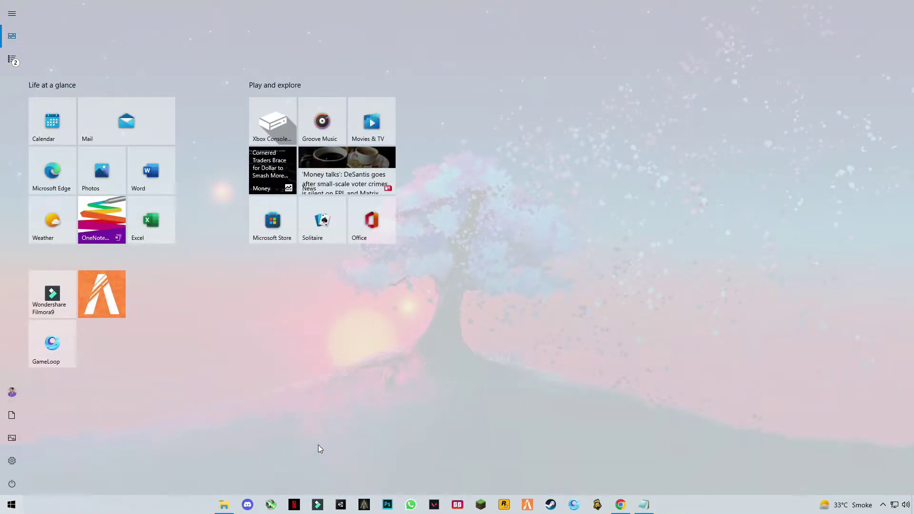
{"action": "type", "text": "cmd"}
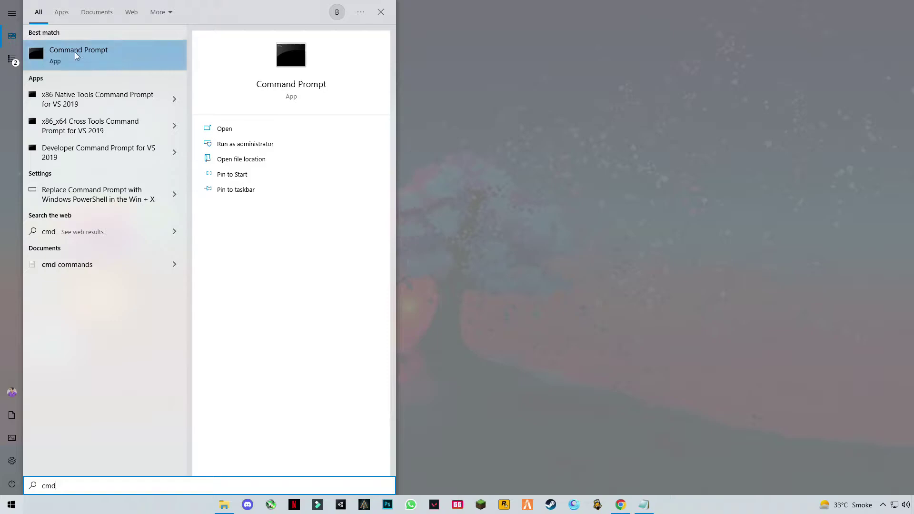
{"action": "right_click", "coordinate": [76, 56]}
{"action": "left_click", "coordinate": [90, 66]}
{"action": "left_click", "coordinate": [420, 312]}
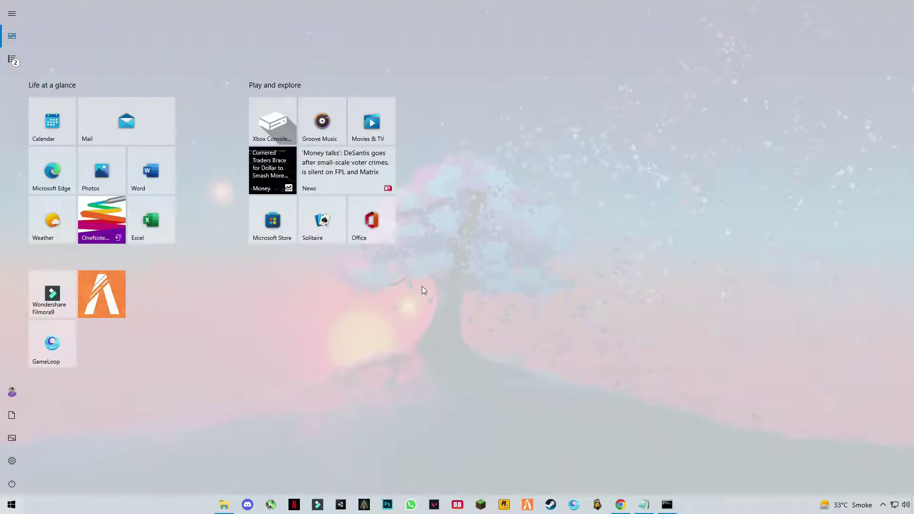
Paste and run the powercfg duplicatescheme command to add the Ultimate Performance plan
{"action": "left_click_drag", "start_coordinate": [434, 80], "coordinate": [358, 167]}
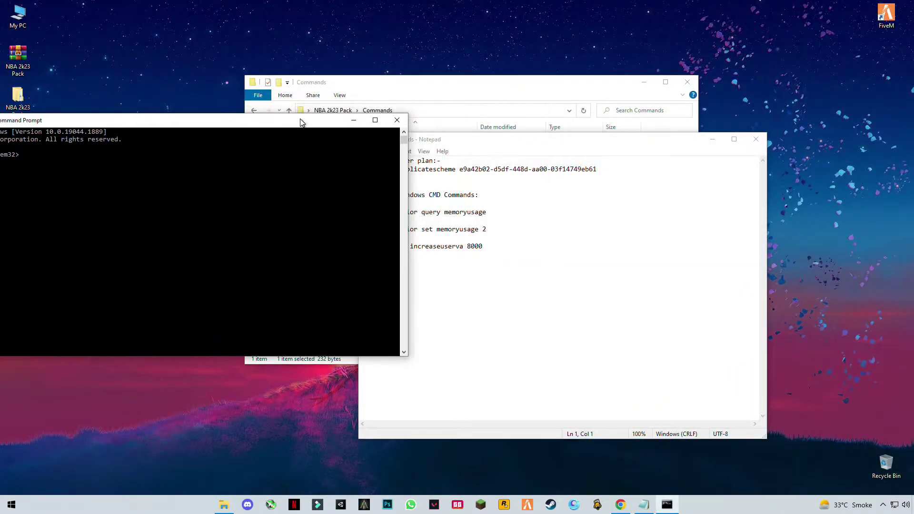
{"action": "left_click", "coordinate": [501, 174]}
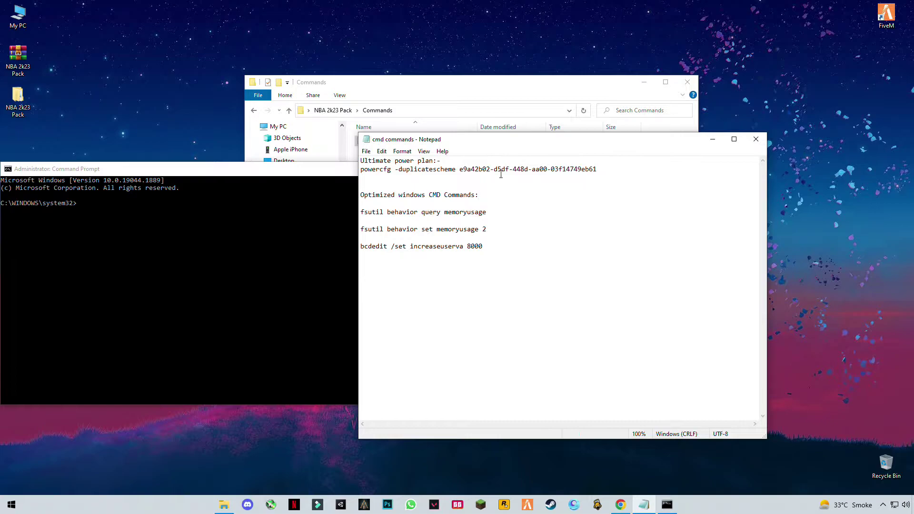
{"action": "left_click_drag", "start_coordinate": [597, 170], "coordinate": [353, 166]}
{"action": "key", "text": "ctrl+c"}
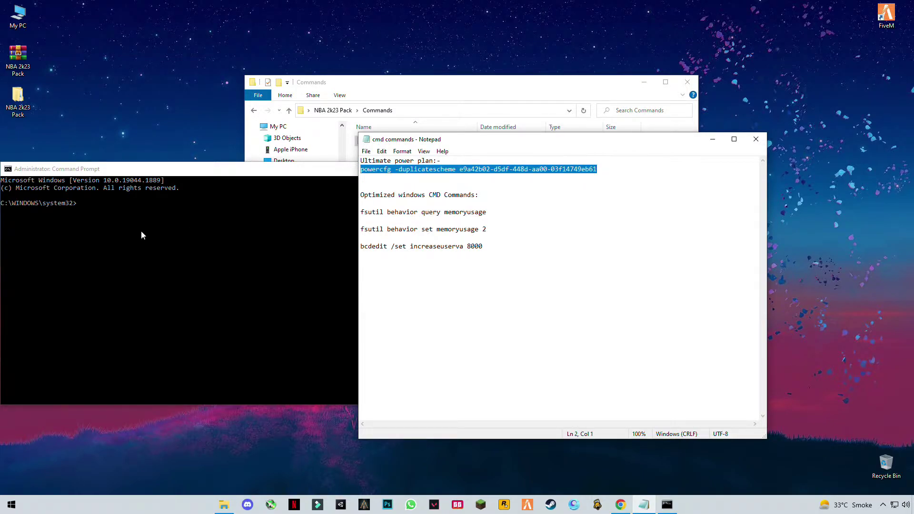
{"action": "left_click", "coordinate": [124, 212]}
{"action": "left_click", "coordinate": [117, 212]}
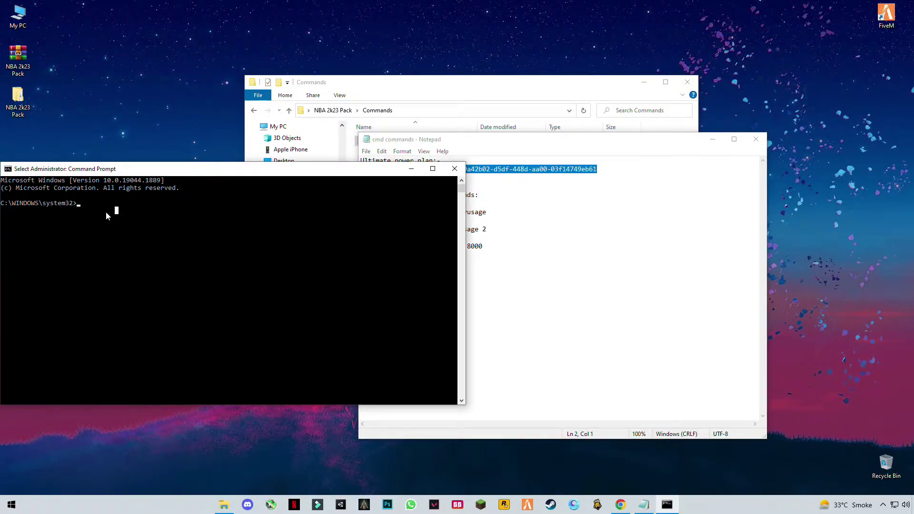
{"action": "key", "text": "ctrl+v"}
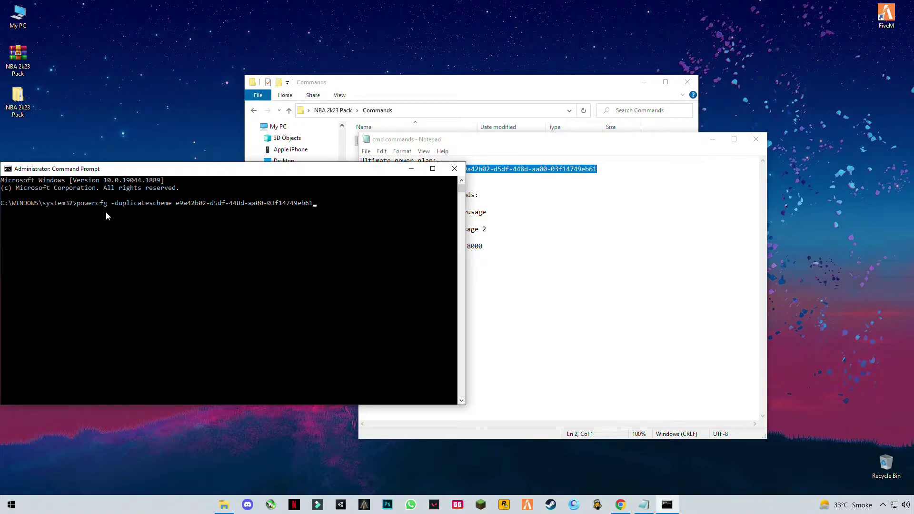
{"action": "key", "text": "Return"}
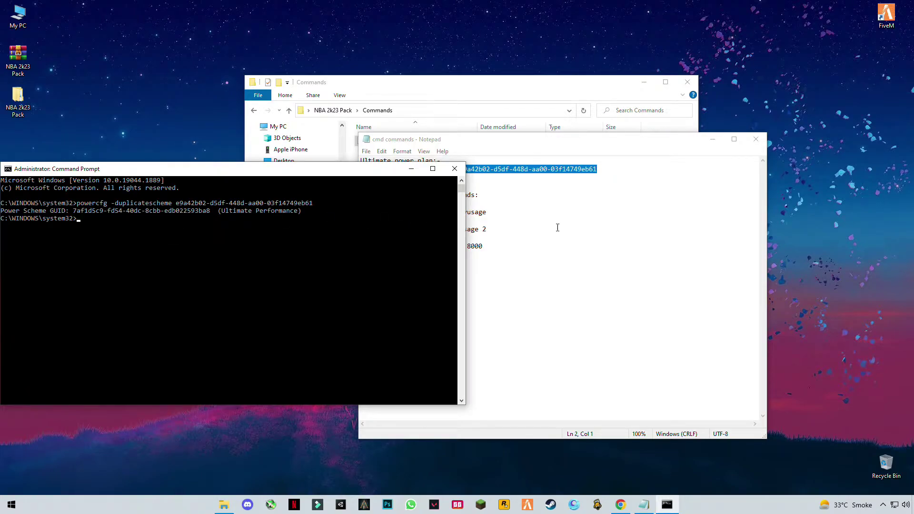
Run the copied commands setting memoryusage to 2 and increaseuserva to 8000
{"action": "left_click", "coordinate": [509, 252]}
{"action": "left_click_drag", "start_coordinate": [480, 245], "coordinate": [363, 211]}
{"action": "right_click", "coordinate": [423, 219]}
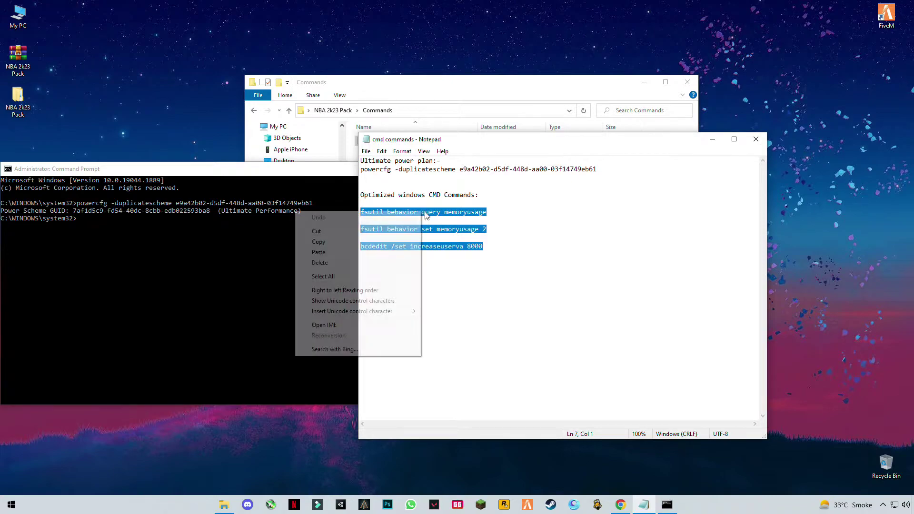
{"action": "left_click", "coordinate": [318, 242]}
{"action": "left_click", "coordinate": [119, 241]}
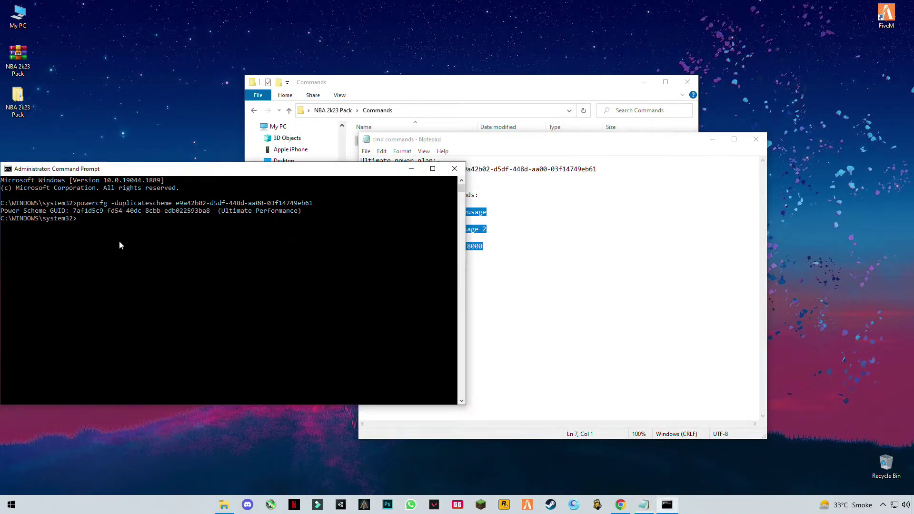
{"action": "right_click", "coordinate": [127, 241]}
{"action": "key", "text": "Return"}
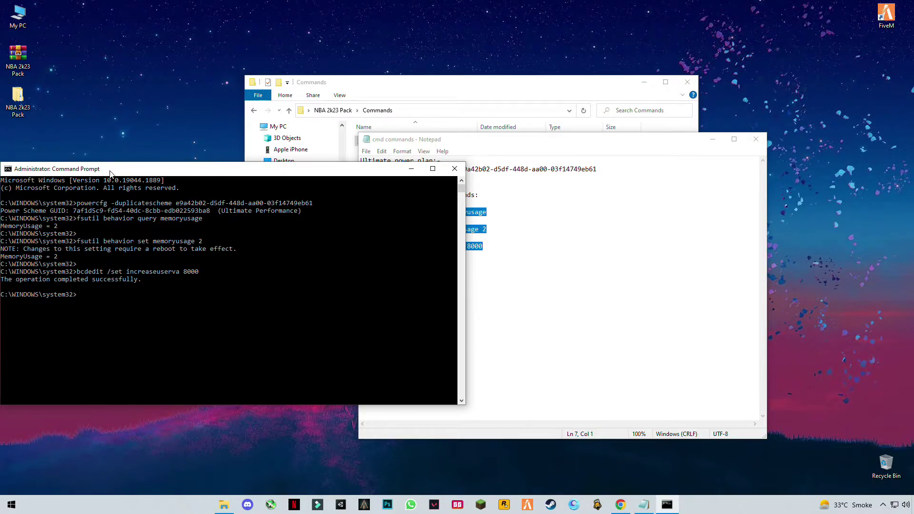
{"action": "left_click_drag", "start_coordinate": [110, 171], "coordinate": [180, 153]}
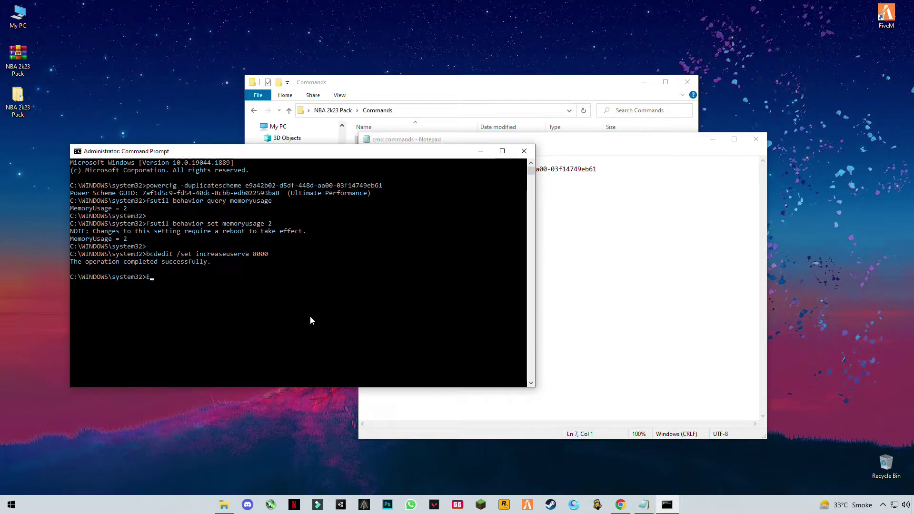
Exit the Command Prompt and close the Notepad commands file
{"action": "type", "text": "xit"}
{"action": "key", "text": "Return"}
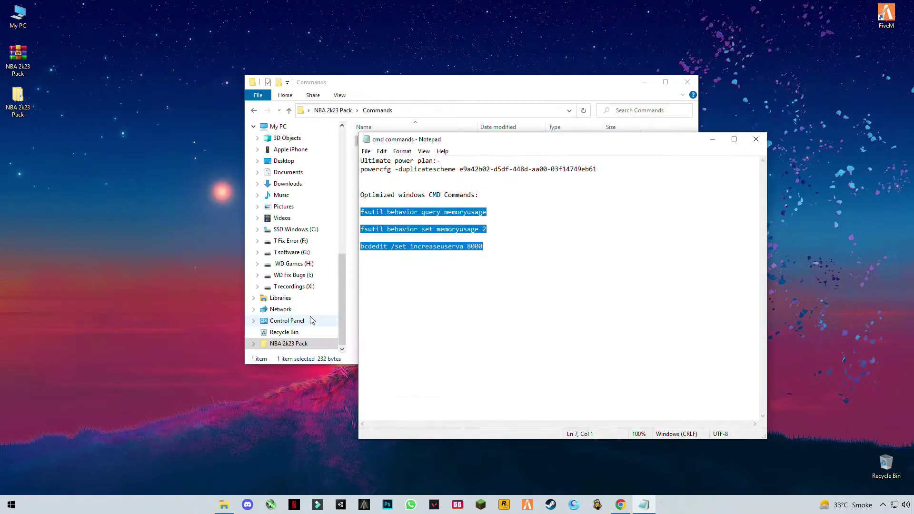
{"action": "left_click", "coordinate": [756, 139]}
Run dxwebsetup from the DirectX installer folder, accept the license, and decline the Bing Bar
{"action": "left_click", "coordinate": [254, 110]}
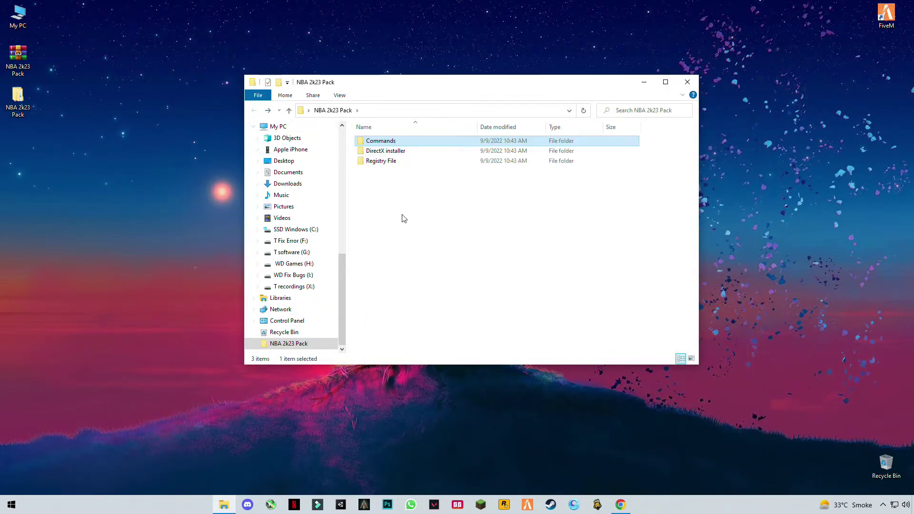
{"action": "double_click", "coordinate": [383, 151]}
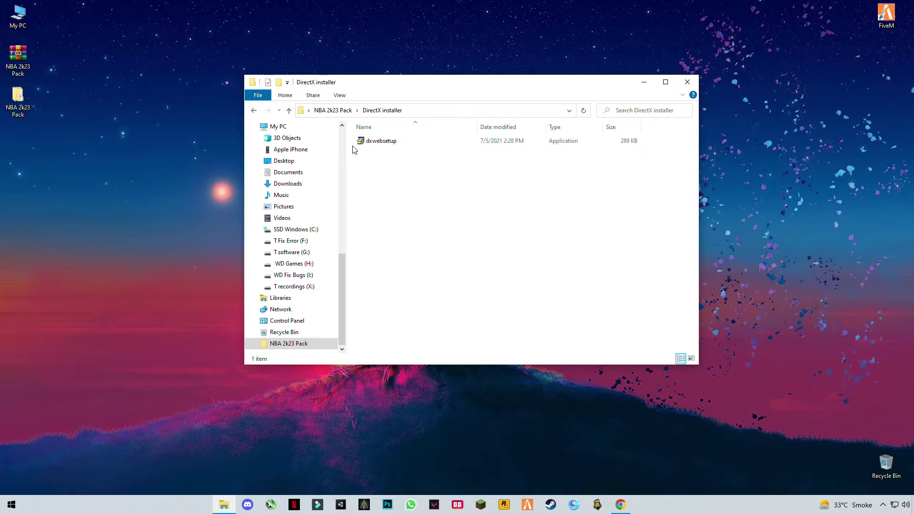
{"action": "left_click", "coordinate": [368, 143]}
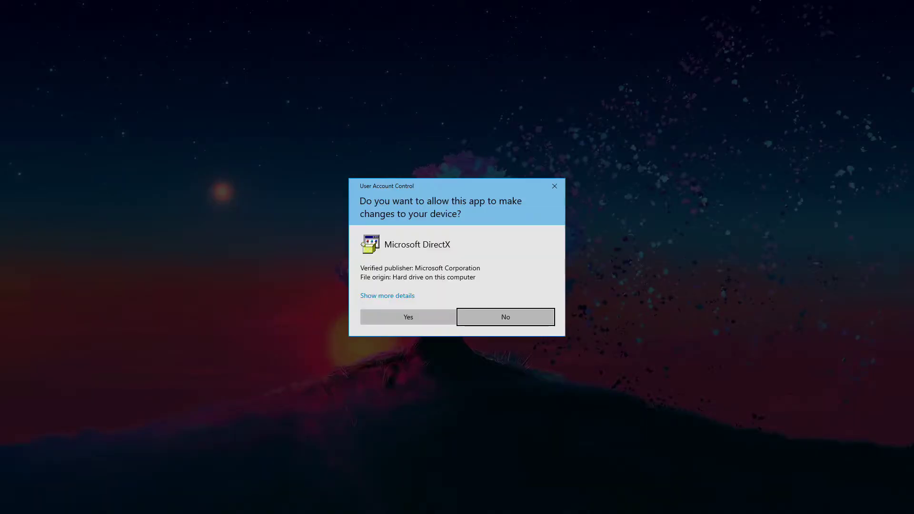
{"action": "key", "text": "alt+y"}
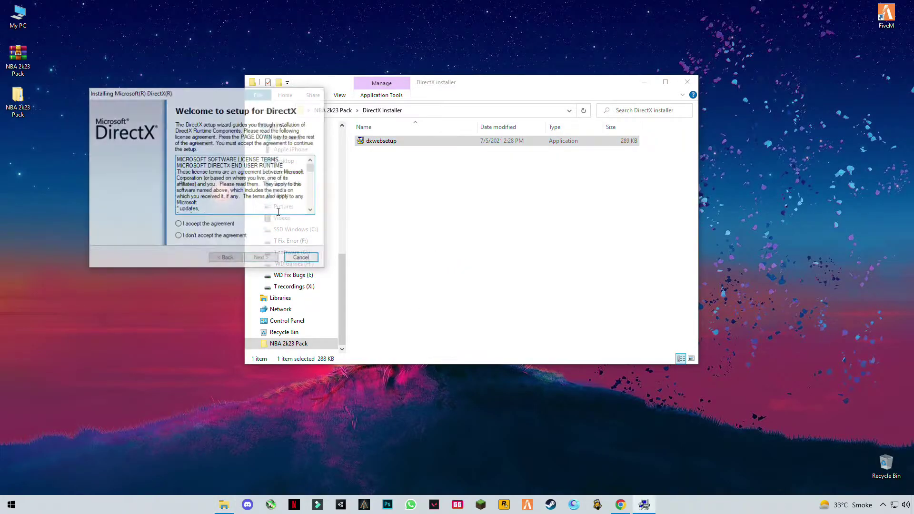
{"action": "left_click", "coordinate": [213, 224]}
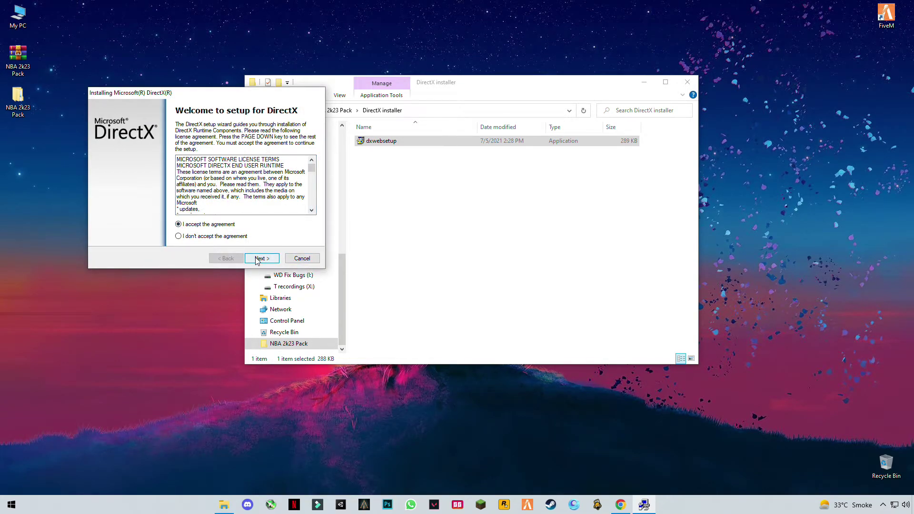
{"action": "left_click", "coordinate": [261, 258]}
{"action": "left_click", "coordinate": [173, 191]}
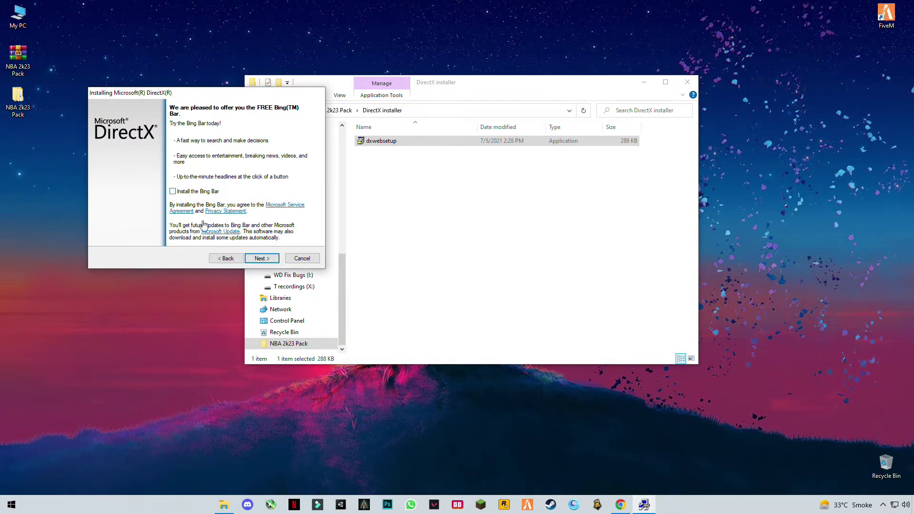
{"action": "left_click", "coordinate": [262, 260]}
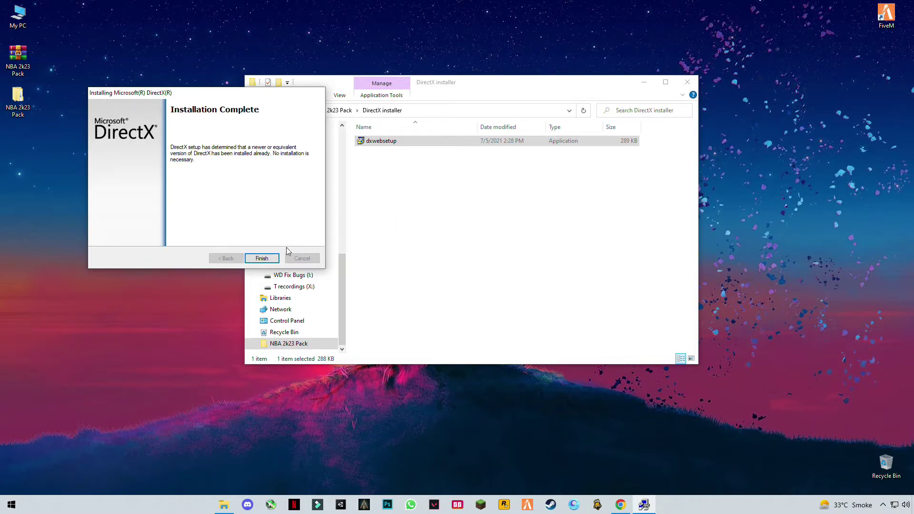
Finish DirectX Setup, then merge the .reg file from Registry File > AMD into the registry
{"action": "left_click", "coordinate": [262, 258]}
{"action": "left_click", "coordinate": [256, 113]}
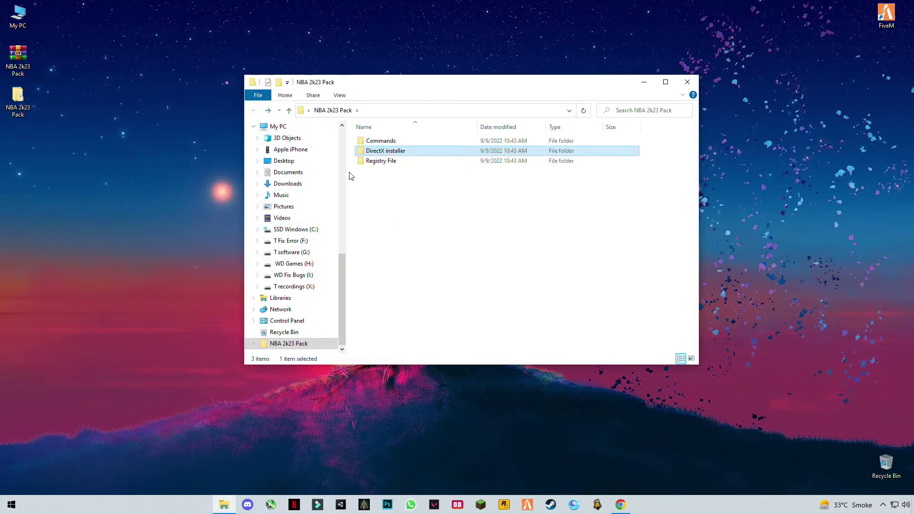
{"action": "double_click", "coordinate": [373, 162]}
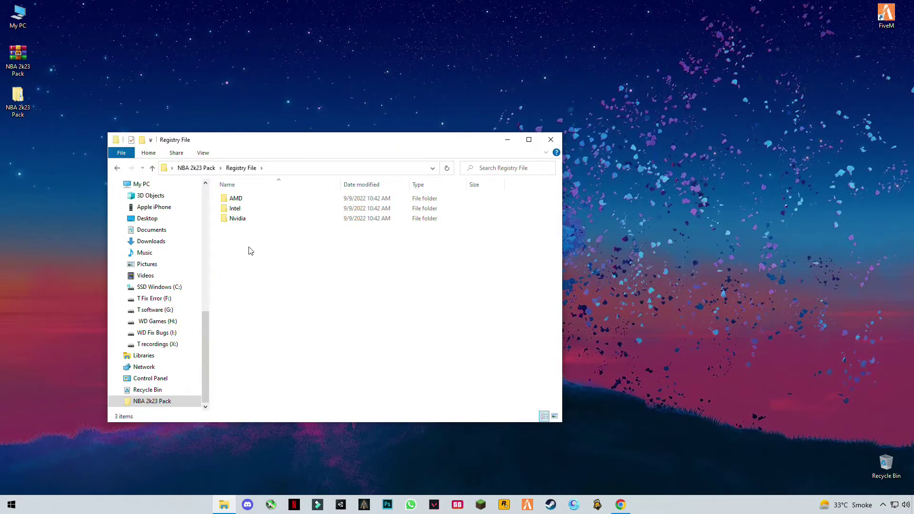
{"action": "left_click_drag", "start_coordinate": [247, 254], "coordinate": [244, 190]}
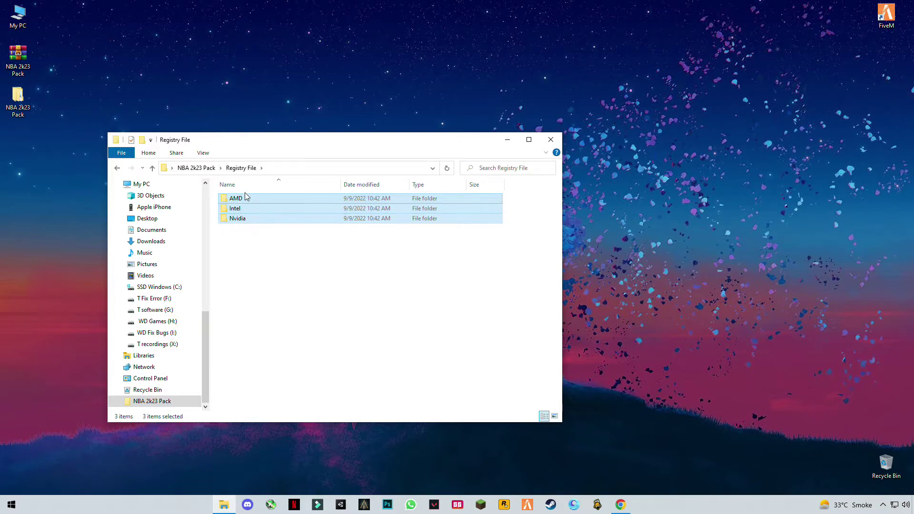
{"action": "left_click", "coordinate": [283, 252]}
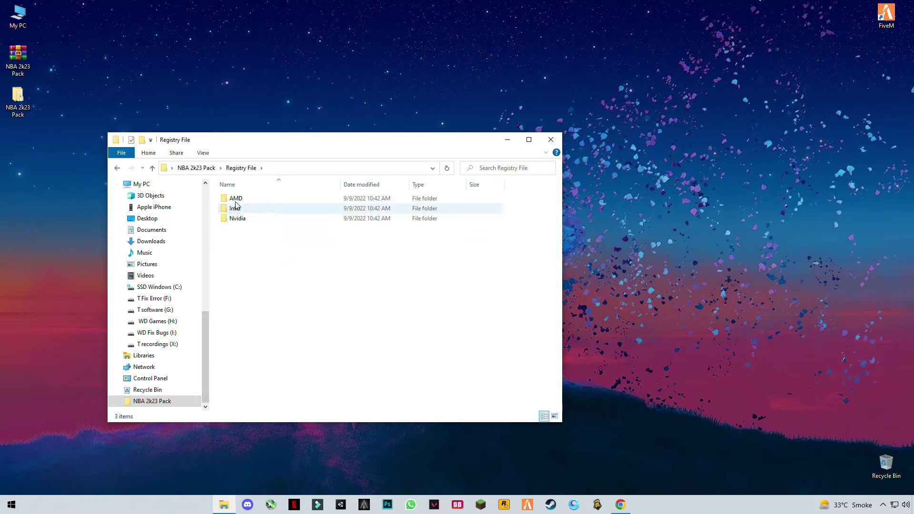
{"action": "right_click", "coordinate": [679, 180]}
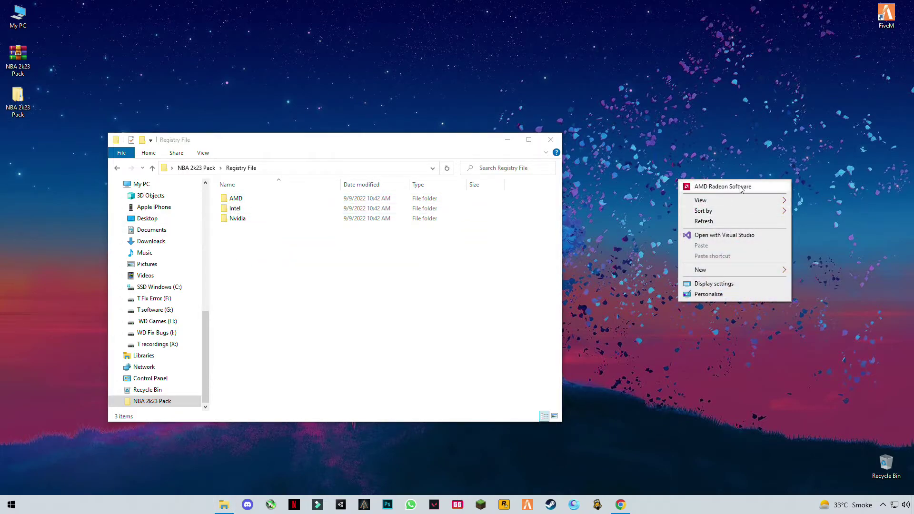
{"action": "left_click", "coordinate": [306, 225]}
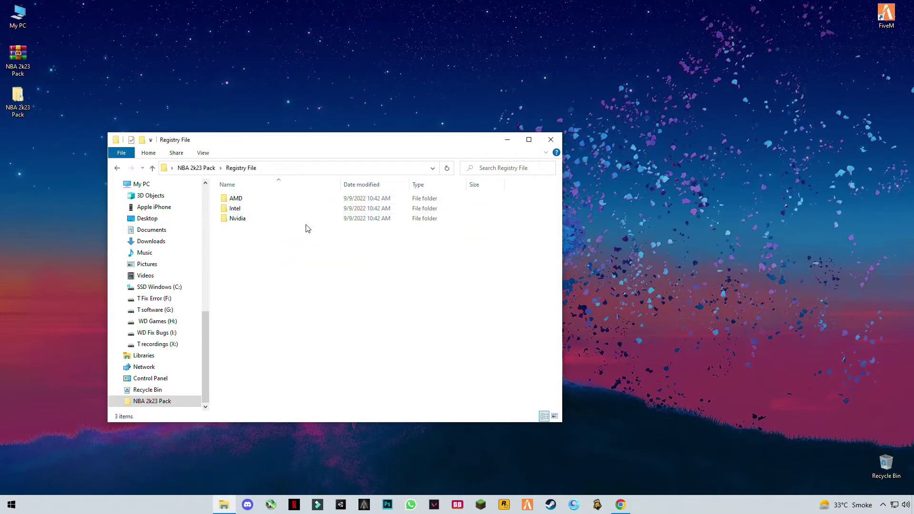
{"action": "double_click", "coordinate": [233, 199]}
{"action": "left_click", "coordinate": [244, 203]}
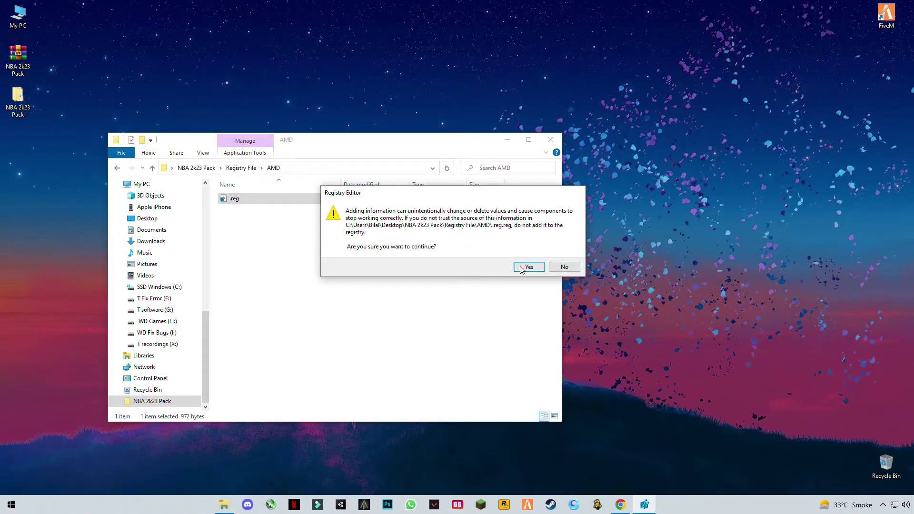
{"action": "left_click", "coordinate": [528, 267]}
{"action": "left_click", "coordinate": [564, 252]}
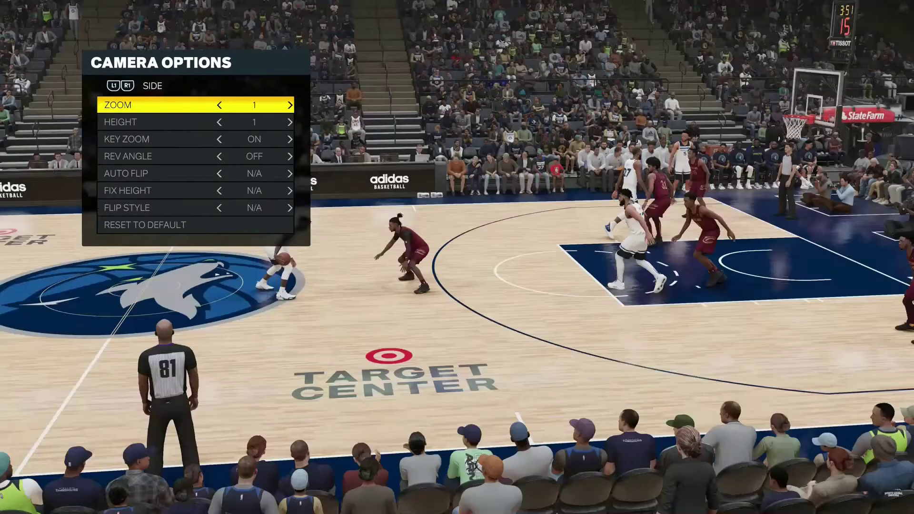
Switch the camera preset to Broadcast, raise zoom to 8 with height 1, and save the changes
{"action": "key", "text": "Page_Down"}
{"action": "key", "text": "Page_Down"}
{"action": "key", "text": "Page_Down"}
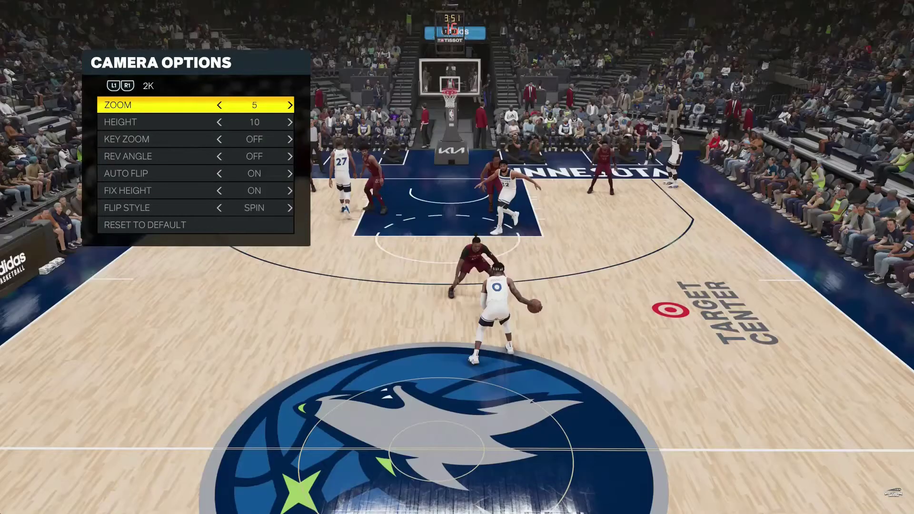
{"action": "key", "text": "Page_Down"}
{"action": "key", "text": "Page_Down"}
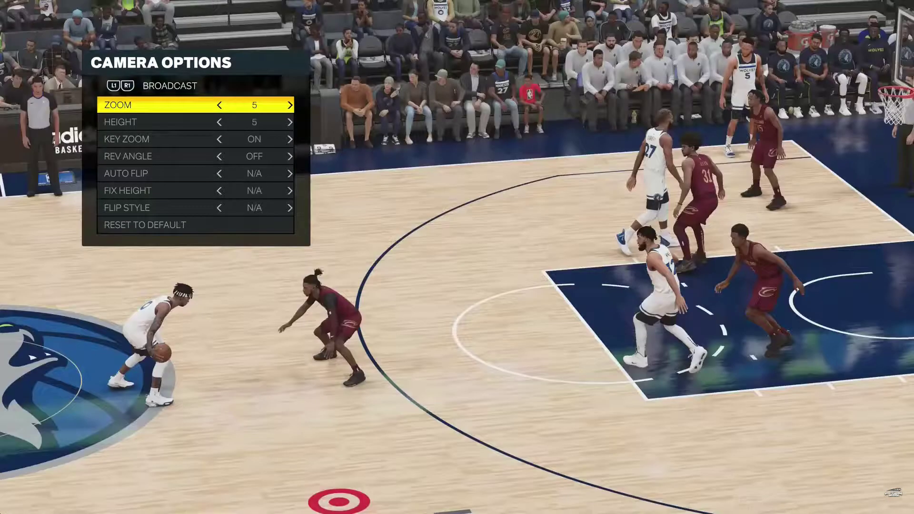
{"action": "key", "text": "Right"}
{"action": "key", "text": "Right"}
{"action": "key", "text": "Right"}
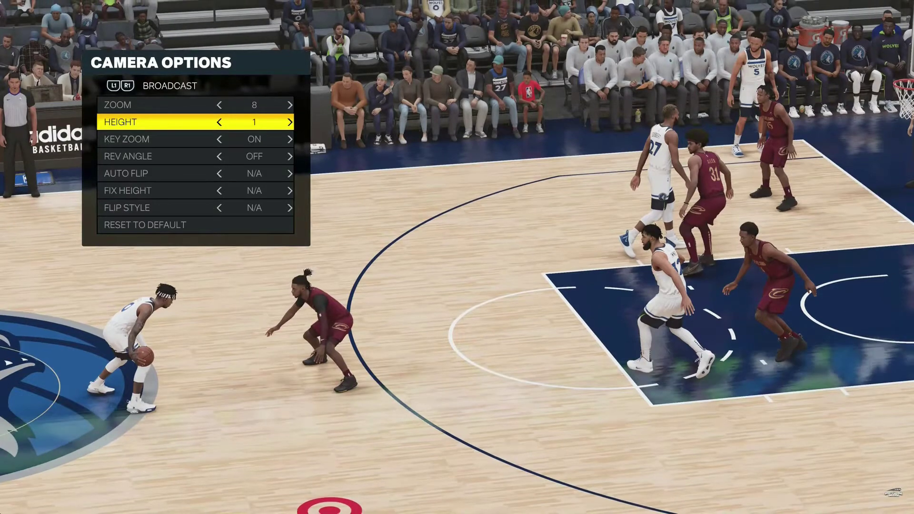
{"action": "key", "text": "Escape"}
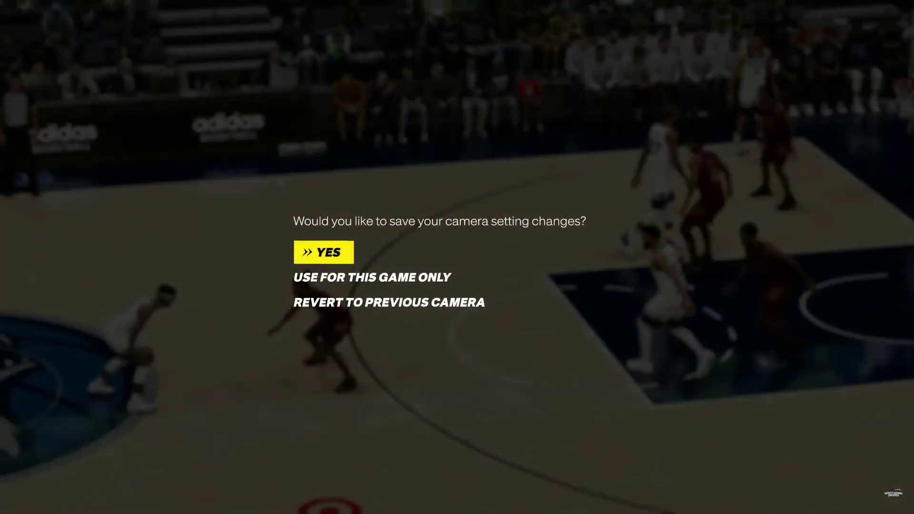
{"action": "key", "text": "Return"}
{"action": "key", "text": "Escape"}
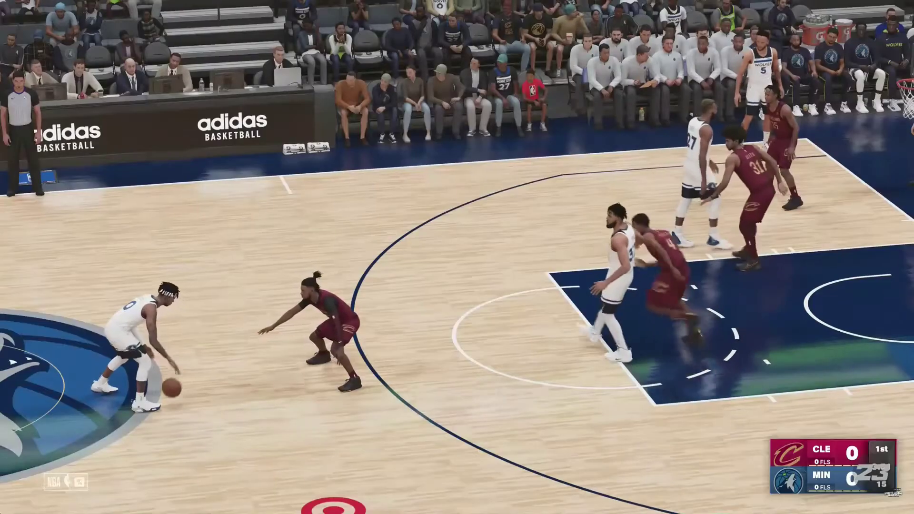